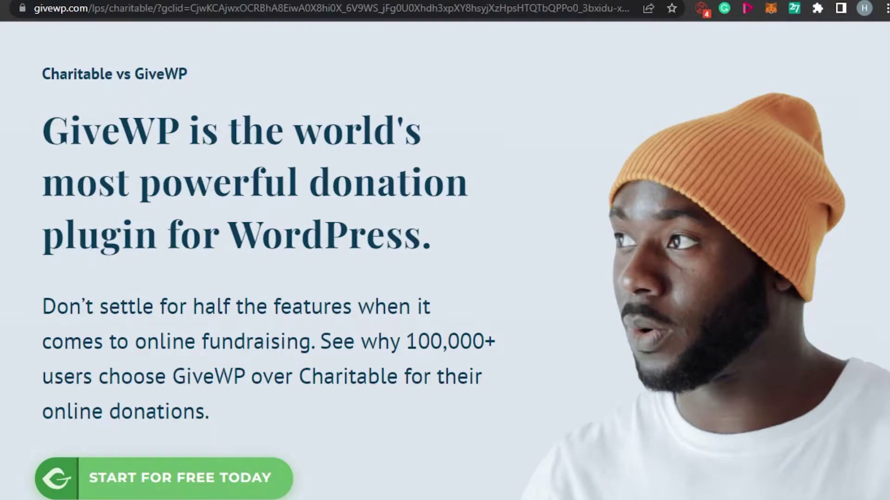
Scroll up and down through the current page to review it
scroll(444, 259, "down", 15)
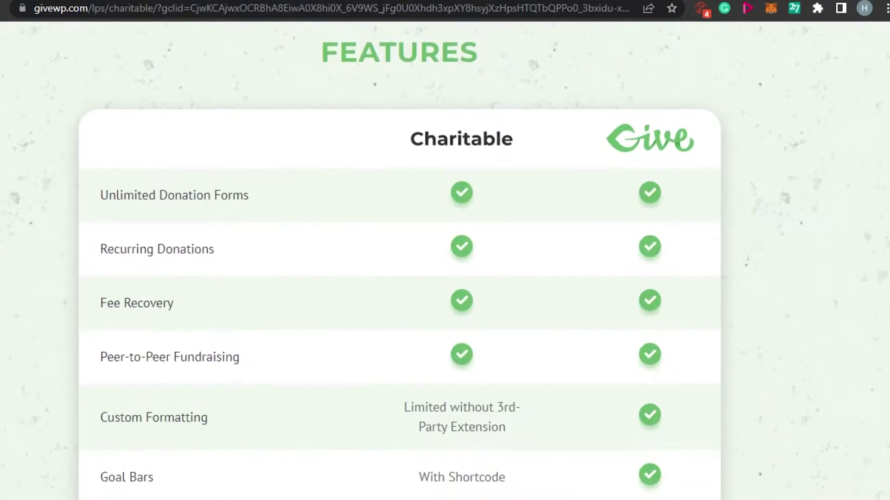
scroll(445, 259, "down", 18)
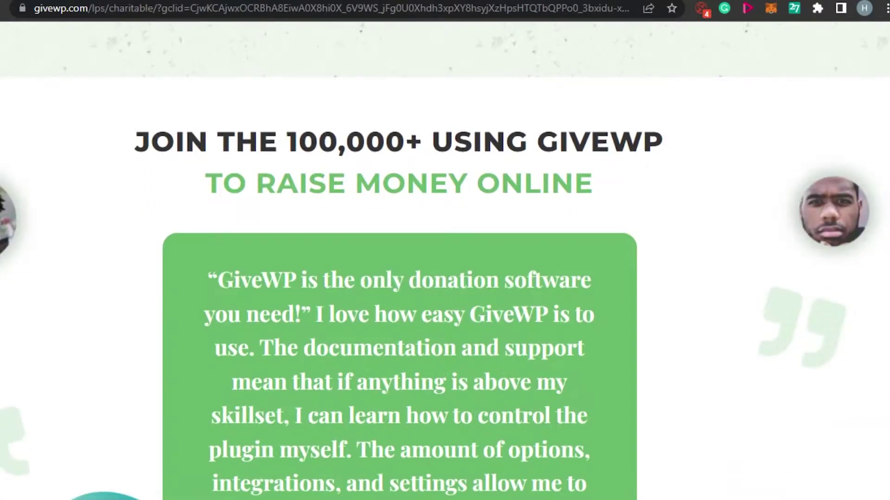
scroll(445, 259, "down", 6)
scroll(445, 259, "up", 20)
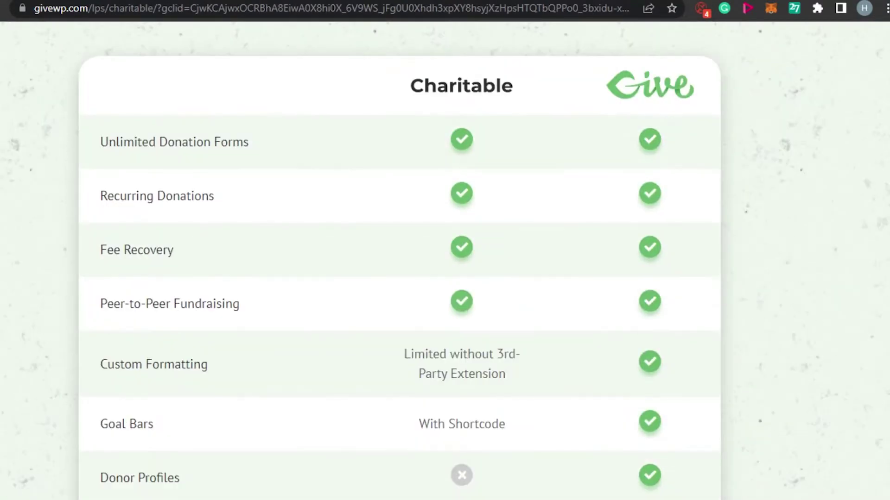
scroll(445, 259, "up", 7)
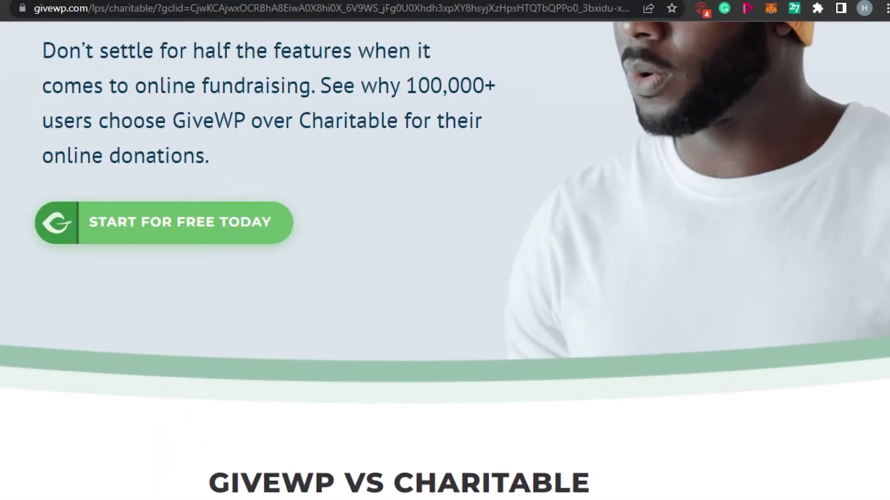
scroll(445, 260, "down", 8)
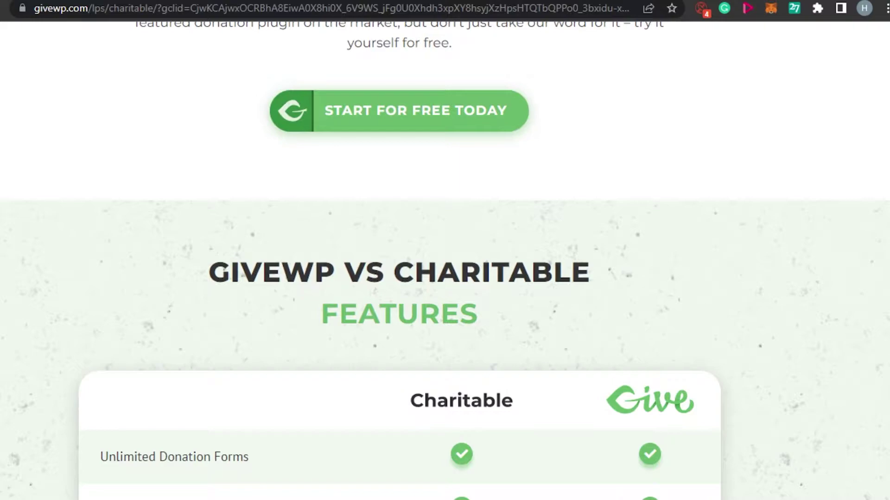
scroll(445, 260, "down", 8)
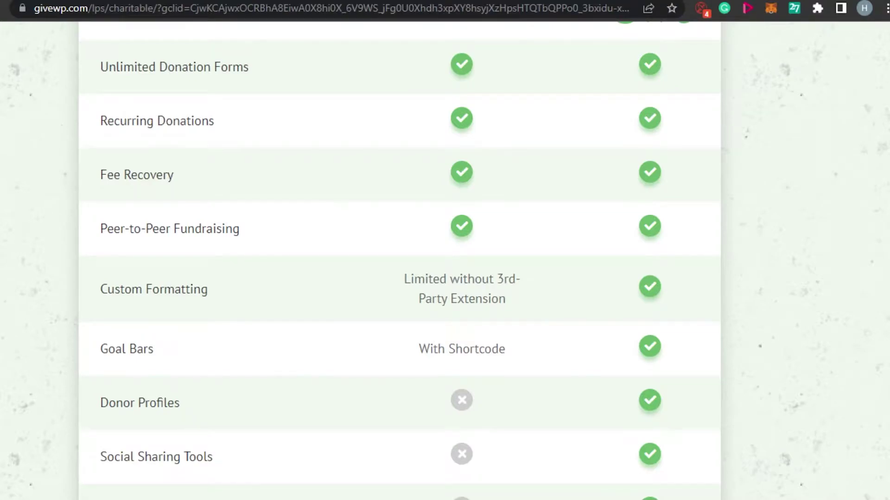
scroll(400, 260, "down", 9)
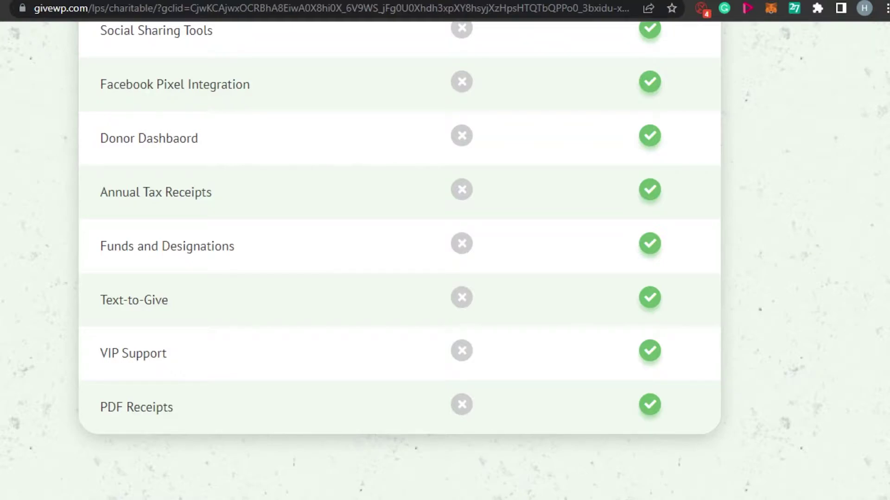
scroll(445, 259, "down", 10)
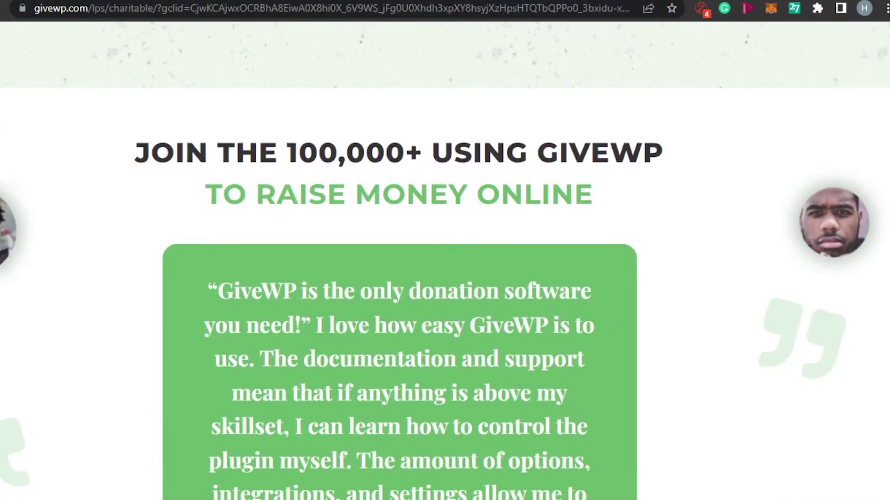
scroll(445, 259, "down", 4)
scroll(445, 259, "up", 20)
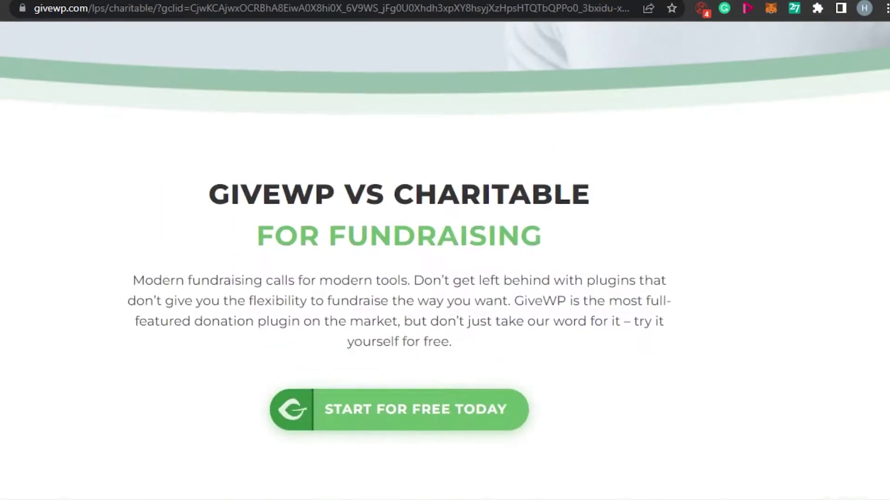
scroll(445, 260, "up", 9)
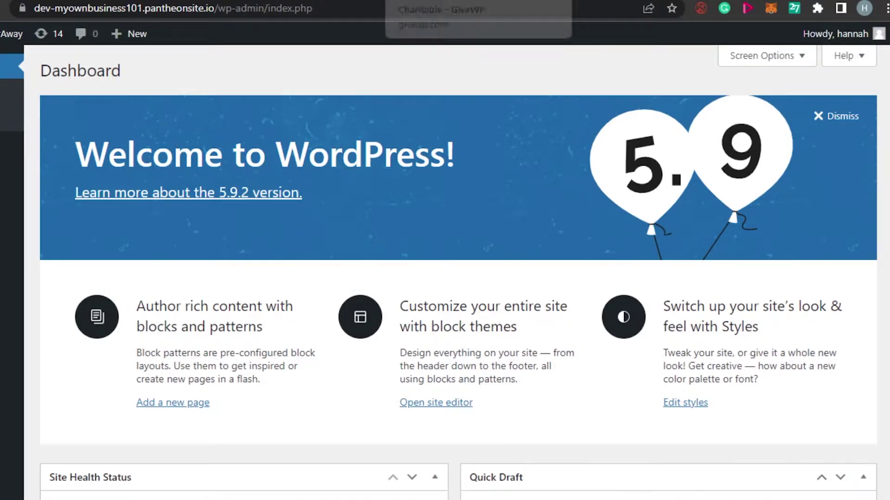
Switch to the WordPress admin dashboard and head to Plugins > Add New
left_click(440, 0)
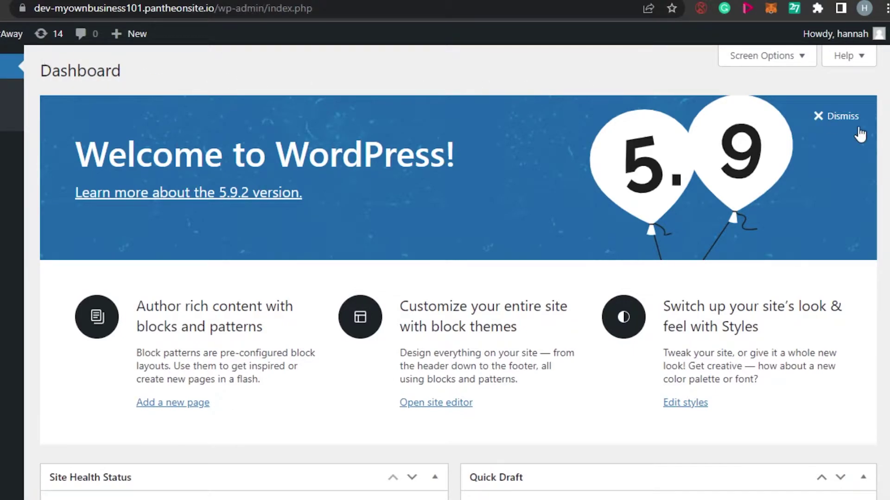
scroll(839, 132, "down", 4)
scroll(839, 132, "up", 4)
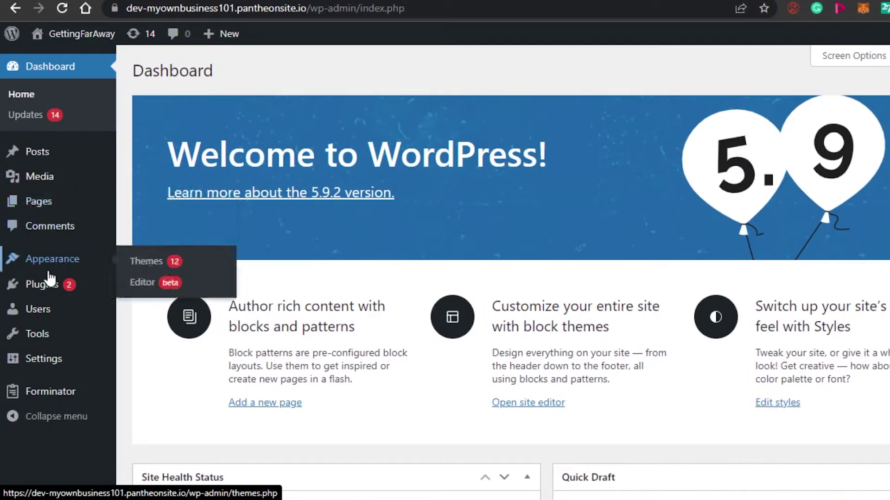
mouse_move(46, 285)
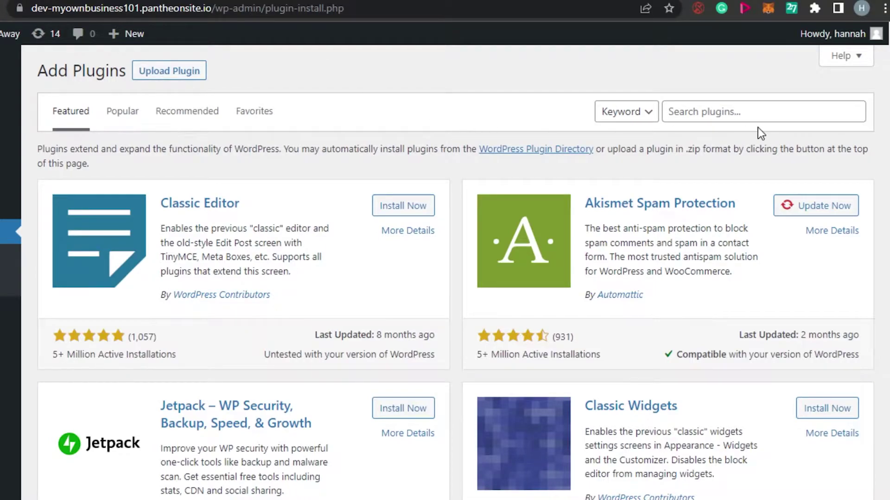
Search the plugin directory for 'give wp'
left_click(741, 114)
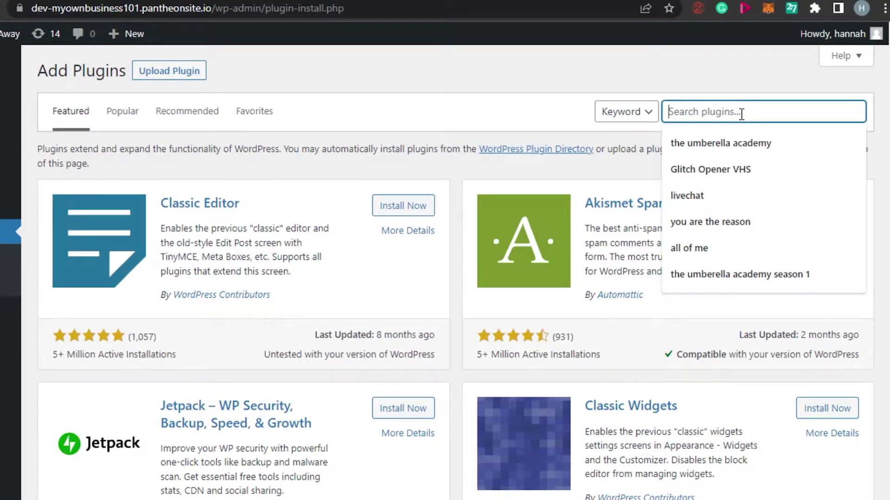
type("w")
key("BackSpace")
type("give wp")
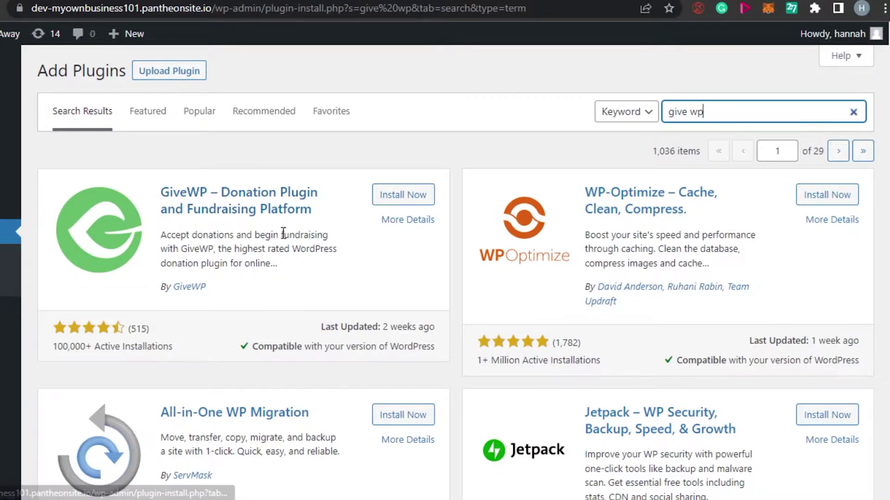
Install the GiveWP – Donation Plugin and Fundraising Platform from the search results
left_click_drag(57, 347, 55, 346)
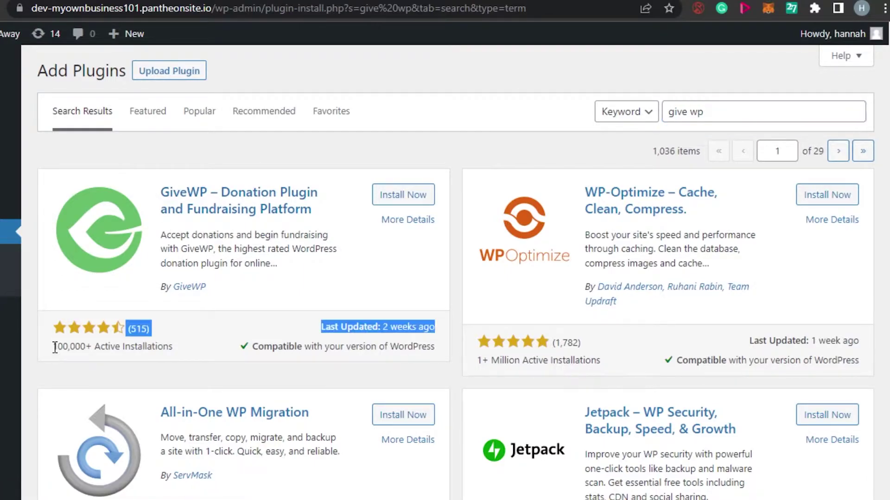
left_click(201, 341)
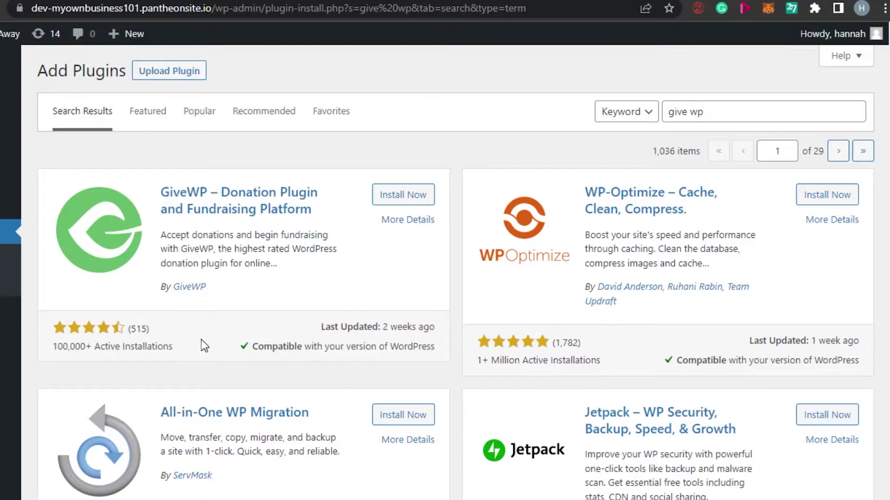
left_click(404, 202)
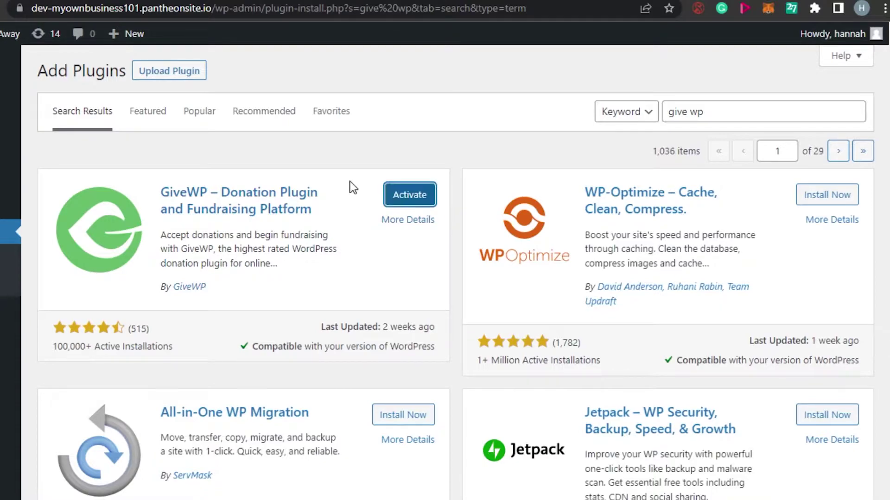
Activate GiveWP and start its guided setup wizard
left_click(406, 203)
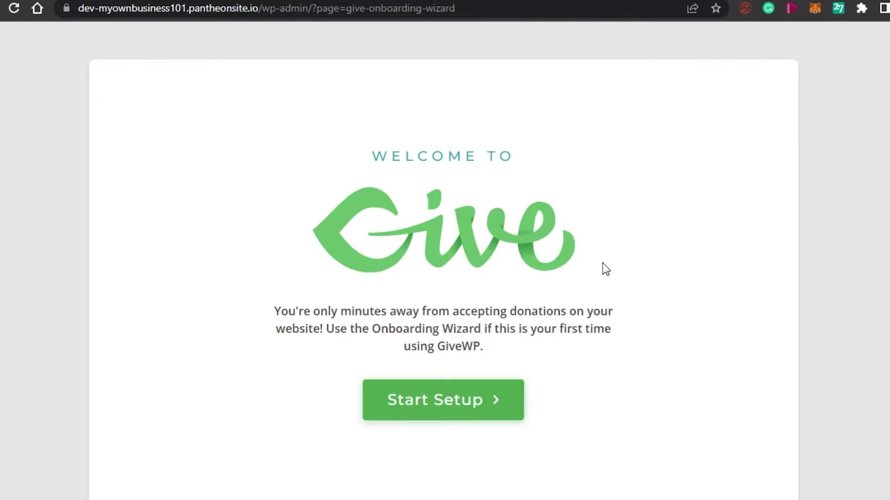
left_click(438, 412)
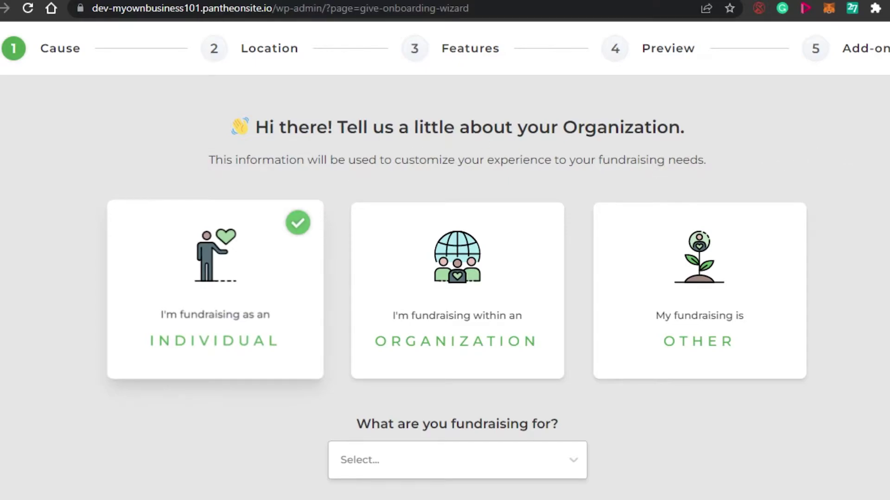
scroll(458, 287, "down", 3)
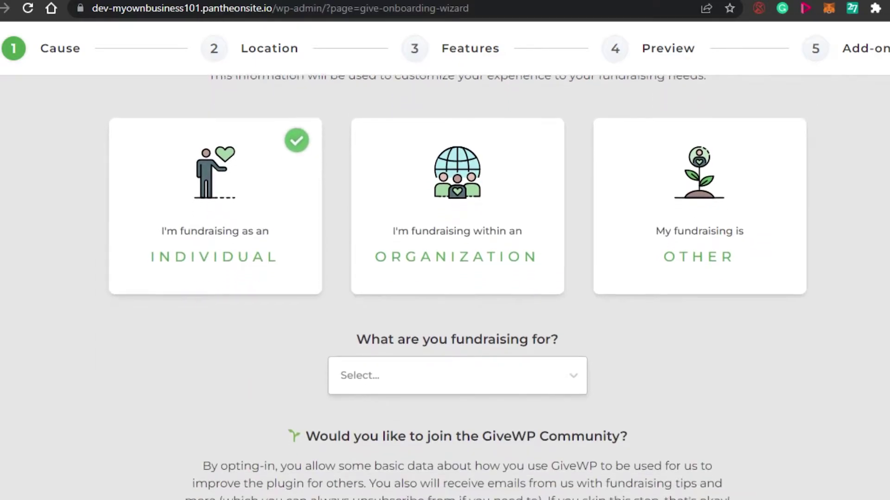
scroll(523, 234, "up", 2)
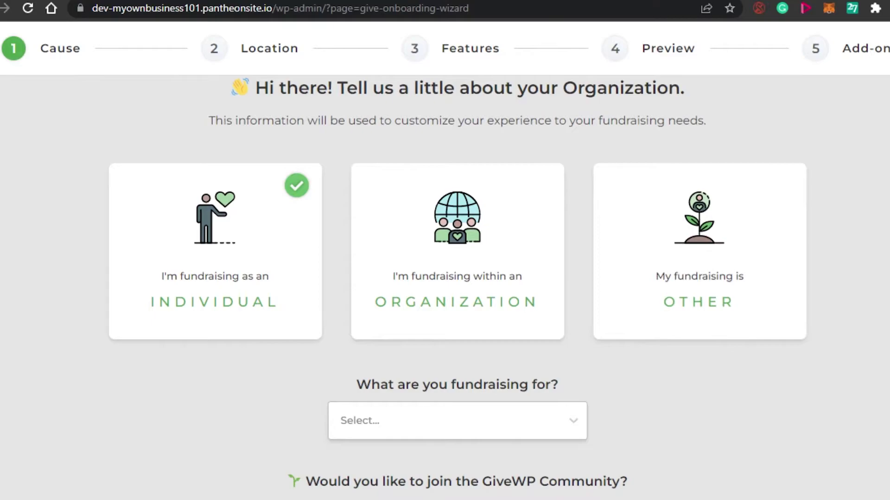
scroll(278, 155, "down", 2)
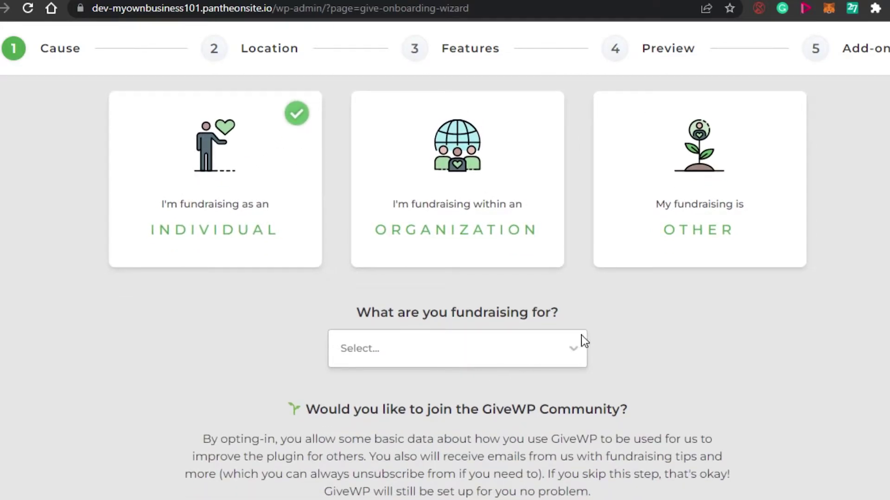
Set the fundraising cause to Education
left_click(575, 351)
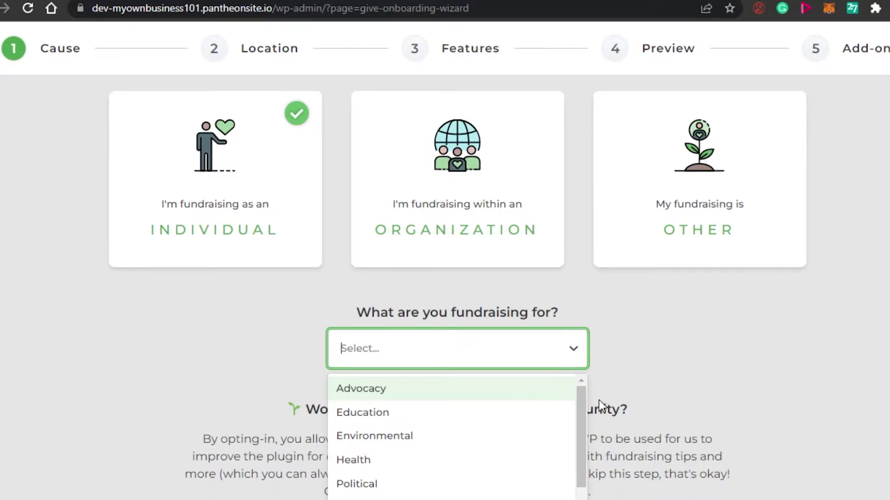
left_click_drag(581, 409, 573, 482)
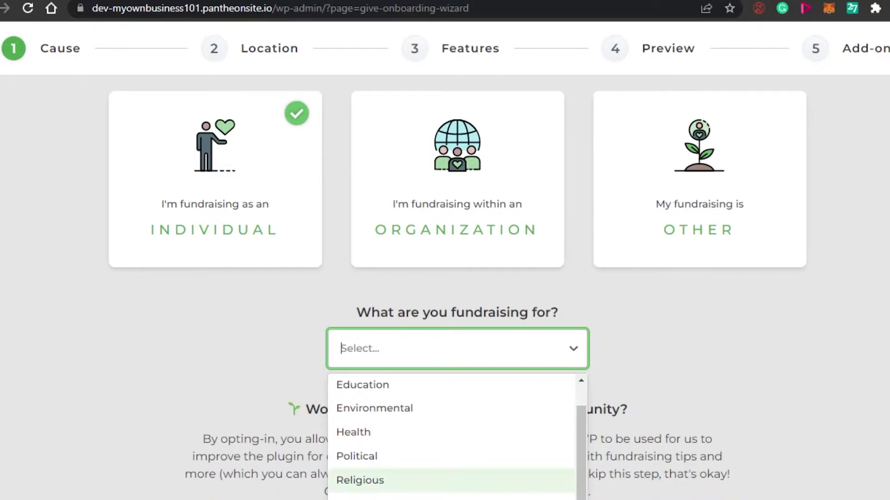
scroll(519, 417, "down", 2)
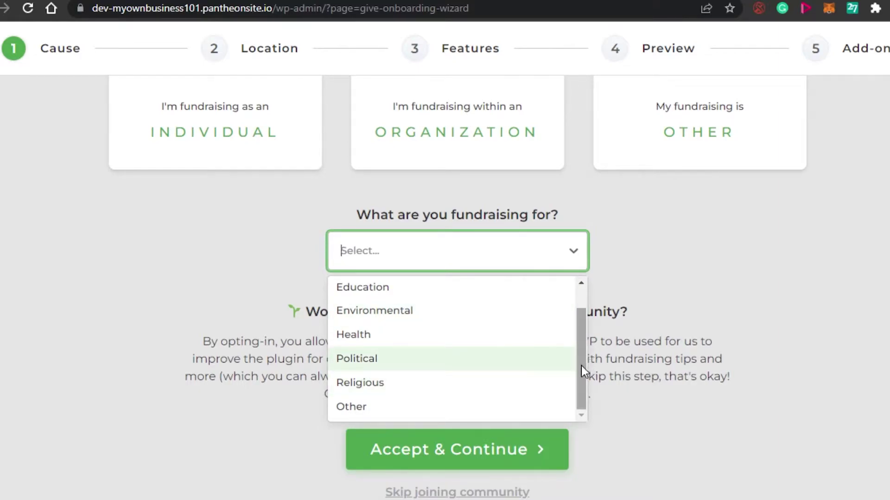
left_click_drag(581, 365, 581, 329)
left_click(357, 315)
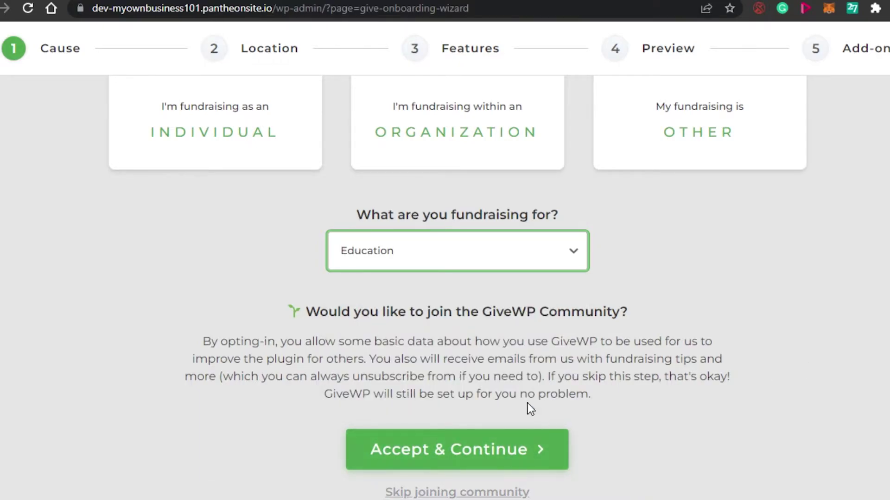
Set the location to New York, United States with US Dollars, then continue to Features
left_click(459, 436)
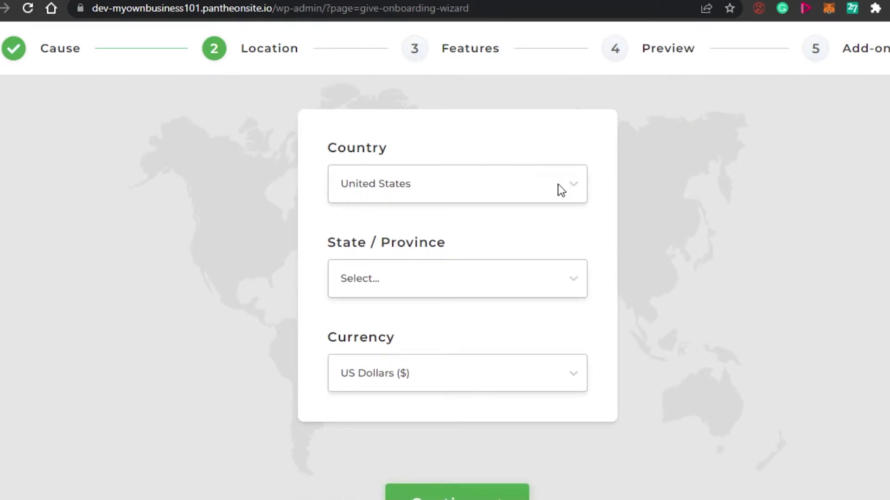
left_click(572, 288)
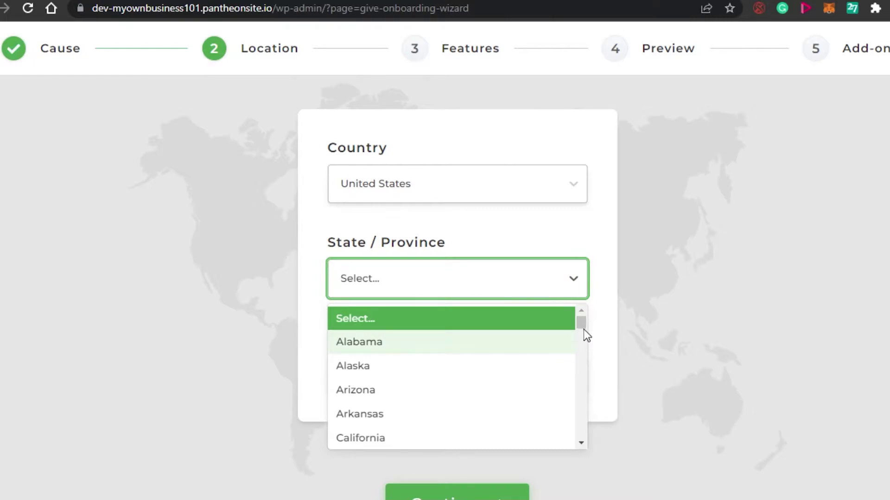
left_click_drag(583, 326, 583, 377)
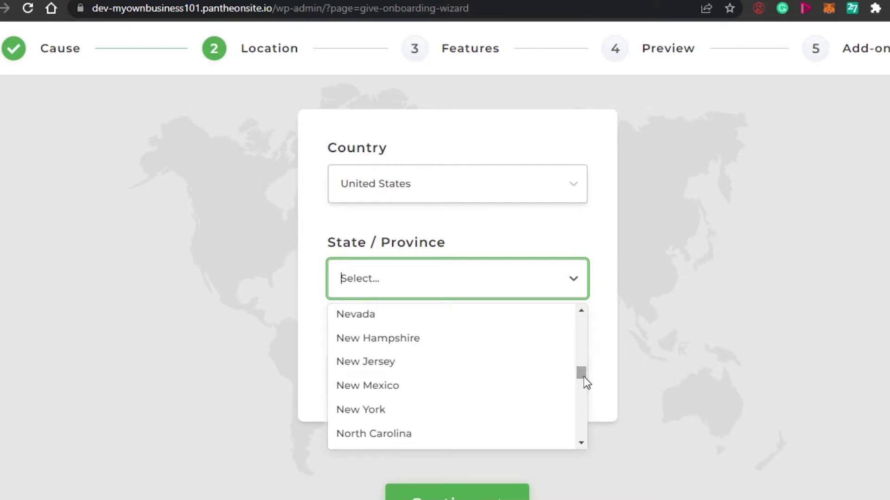
left_click(394, 410)
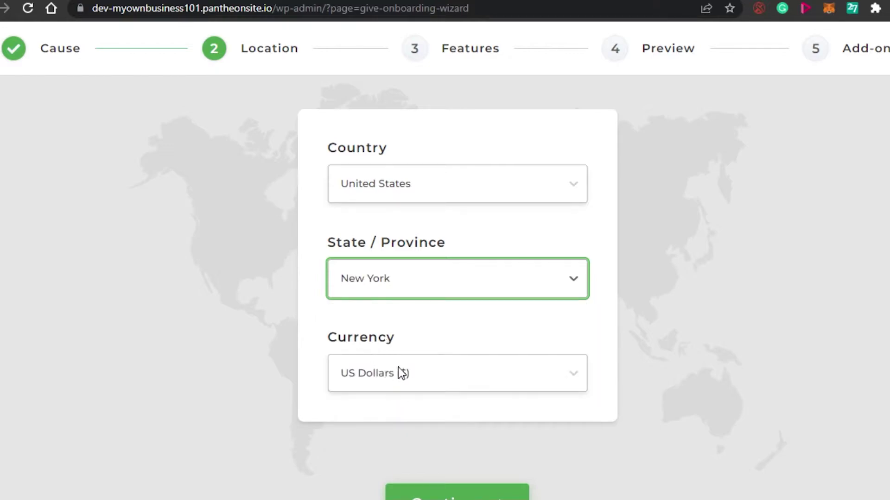
scroll(457, 373, "down", 1)
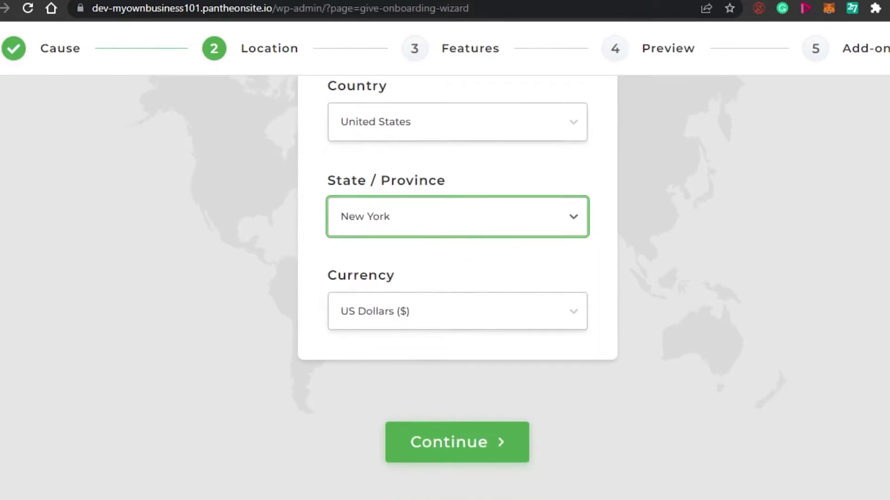
left_click(458, 446)
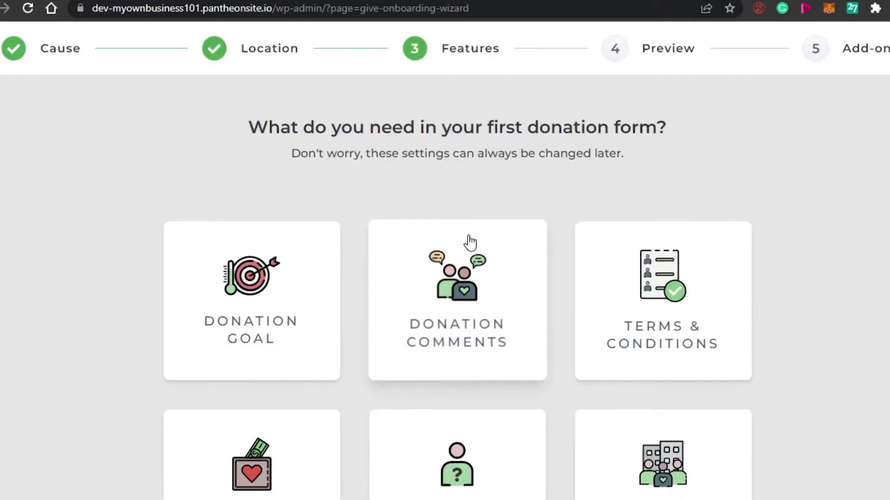
Enable Donation Goal, Donation Comments, Terms & Conditions, Anonymous and Company Donations, then continue
scroll(457, 297, "down", 3)
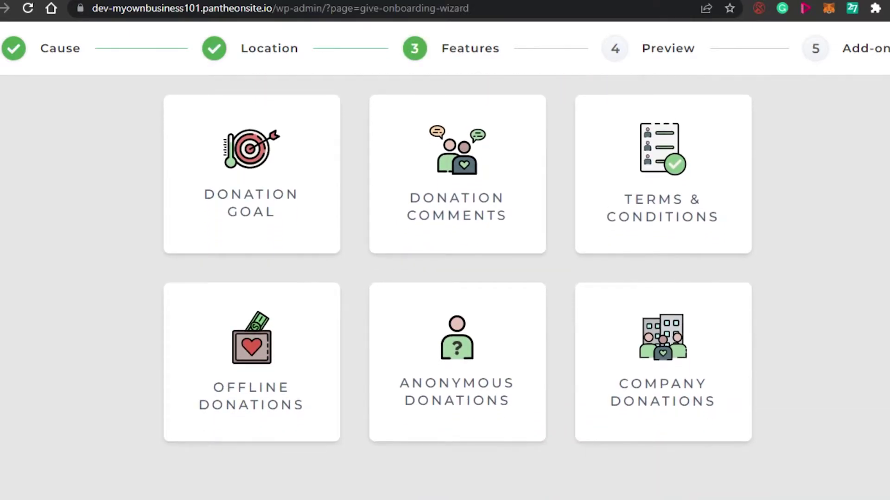
left_click(255, 201)
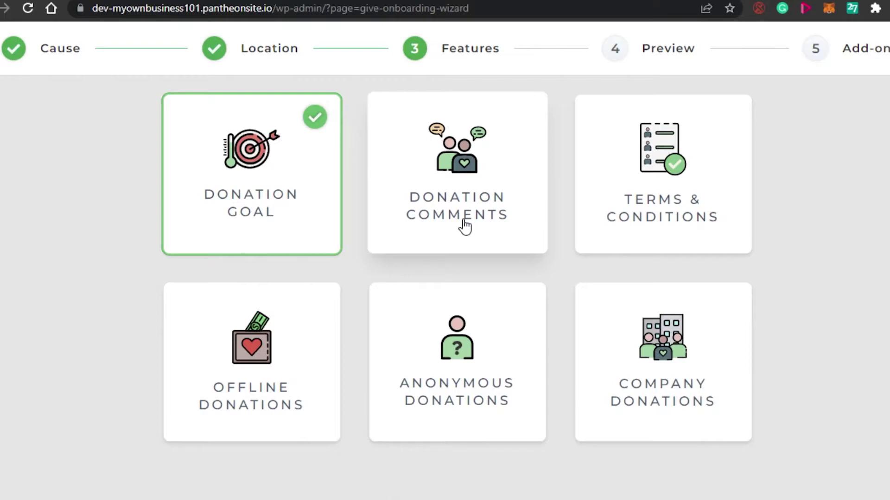
left_click(487, 213)
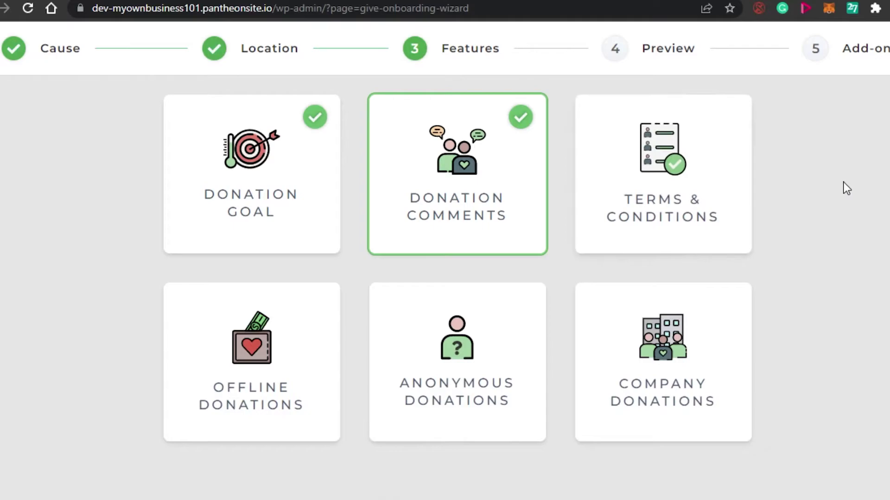
left_click(677, 204)
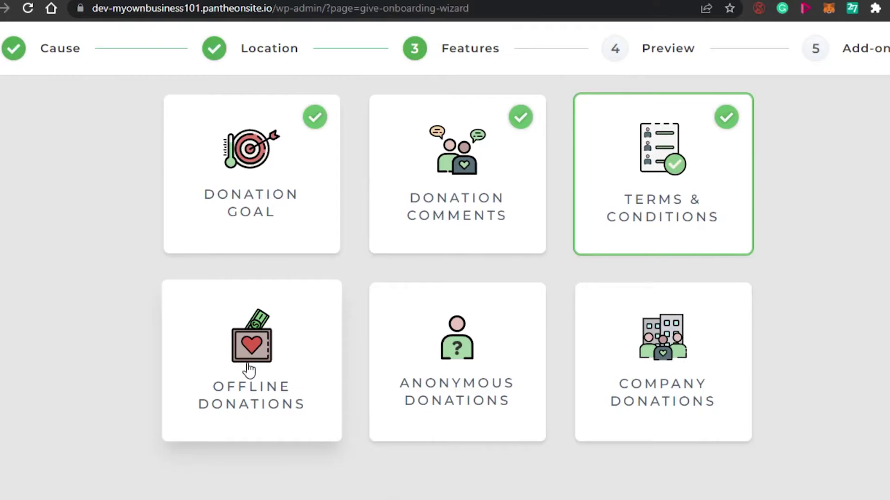
left_click(475, 373)
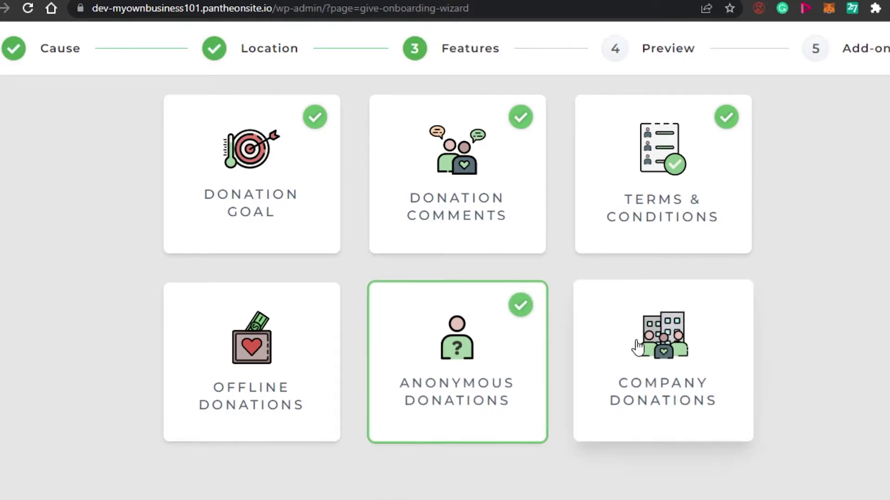
left_click(669, 347)
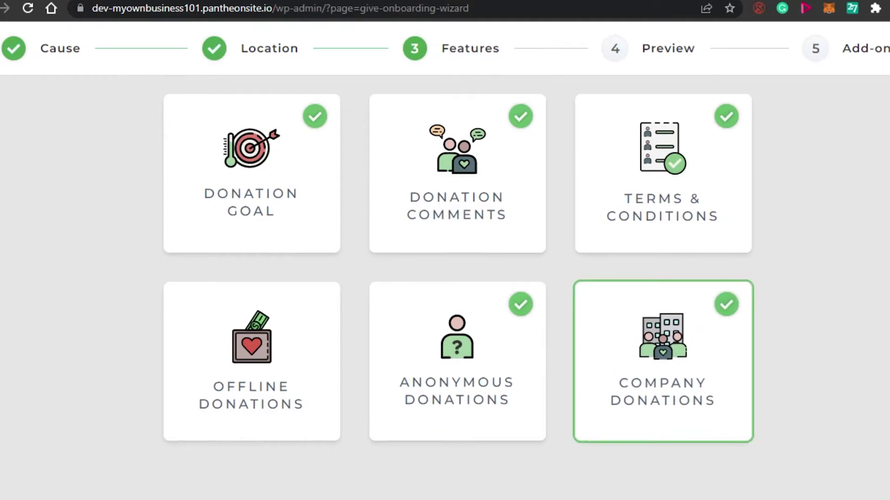
scroll(444, 278, "down", 2)
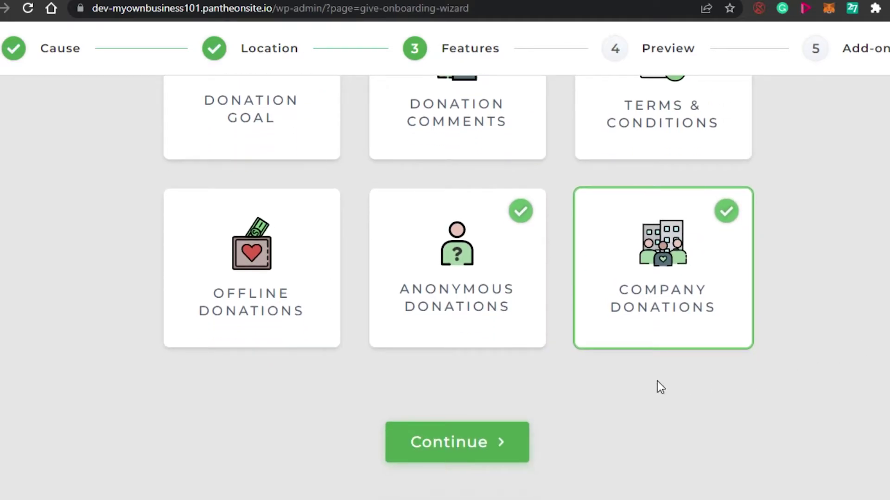
left_click(494, 445)
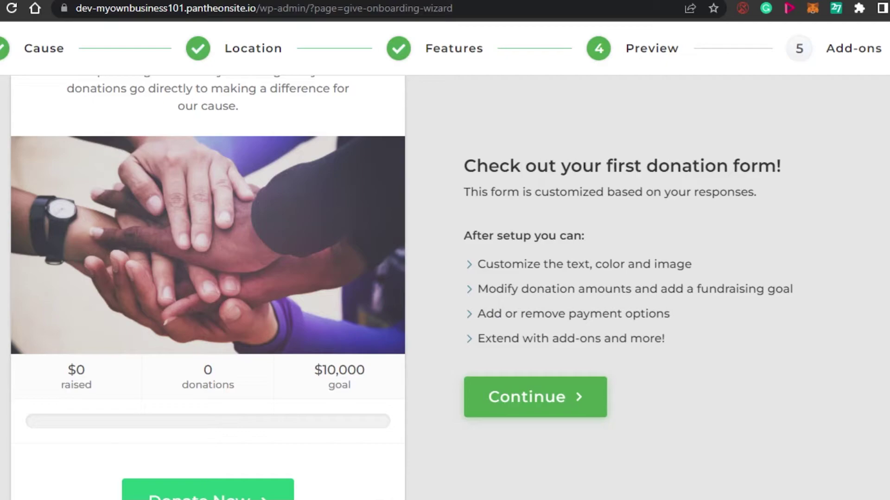
Pass the preview, select Recurring Donations and Dedicate Donations add-ons, and finish the wizard
left_click(575, 390)
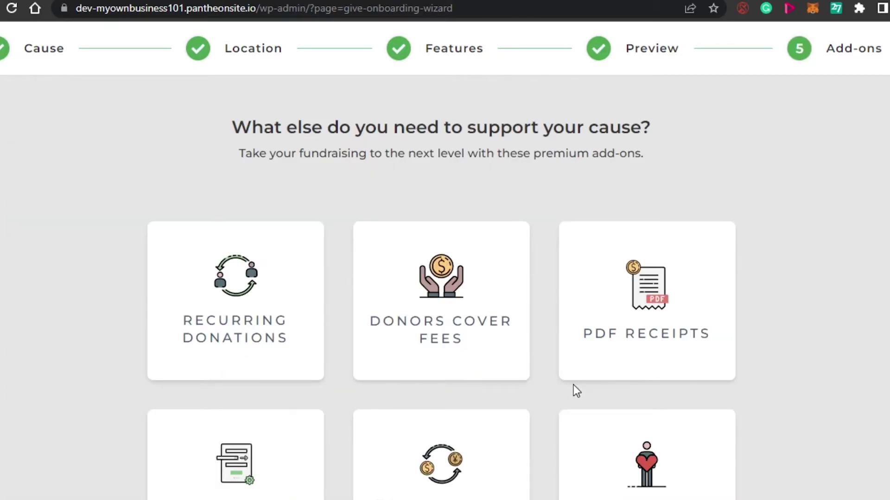
scroll(575, 391, "down", 3)
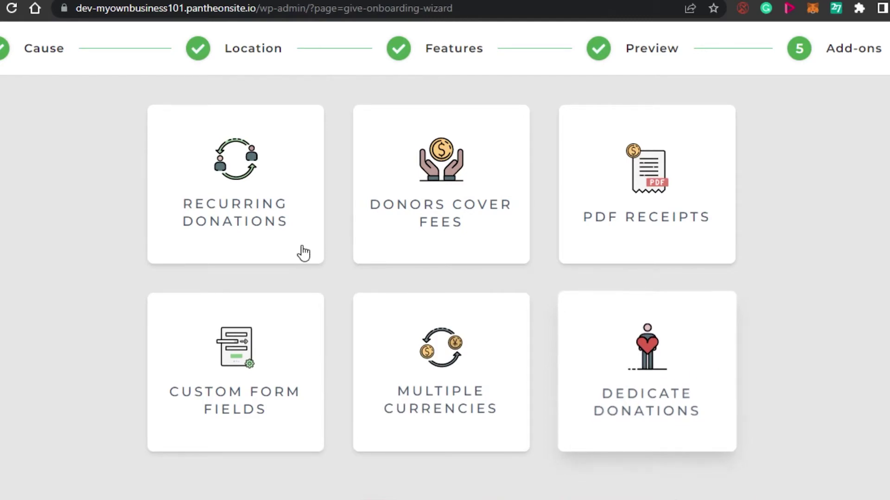
left_click(286, 240)
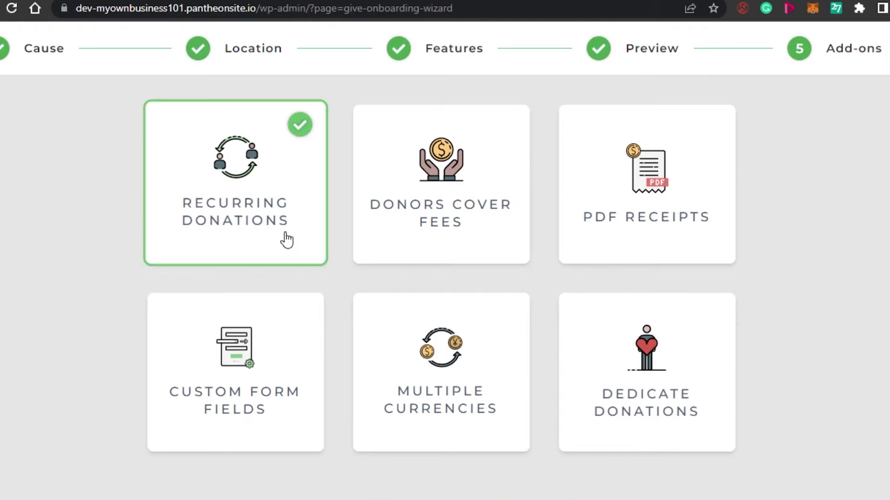
left_click(637, 366)
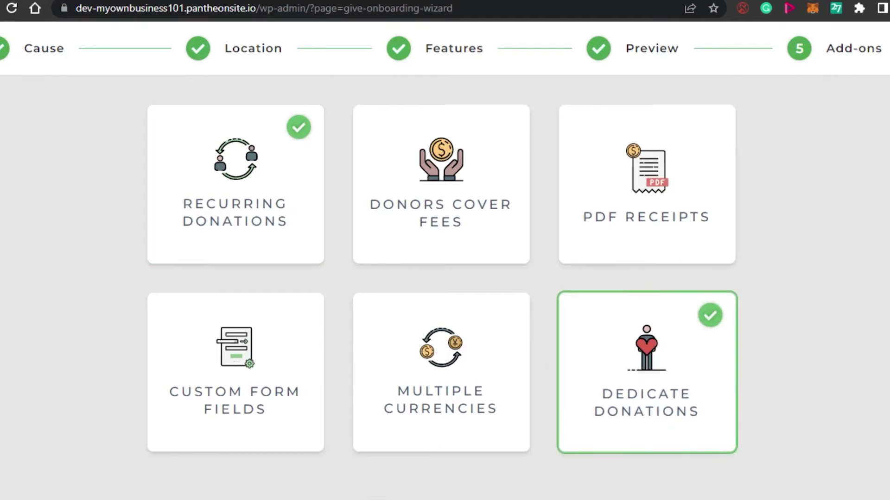
scroll(443, 278, "down", 2)
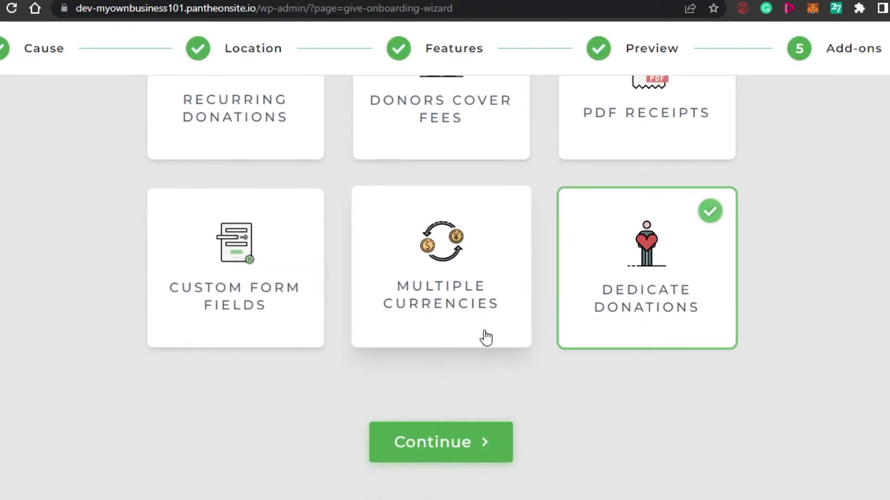
left_click(448, 440)
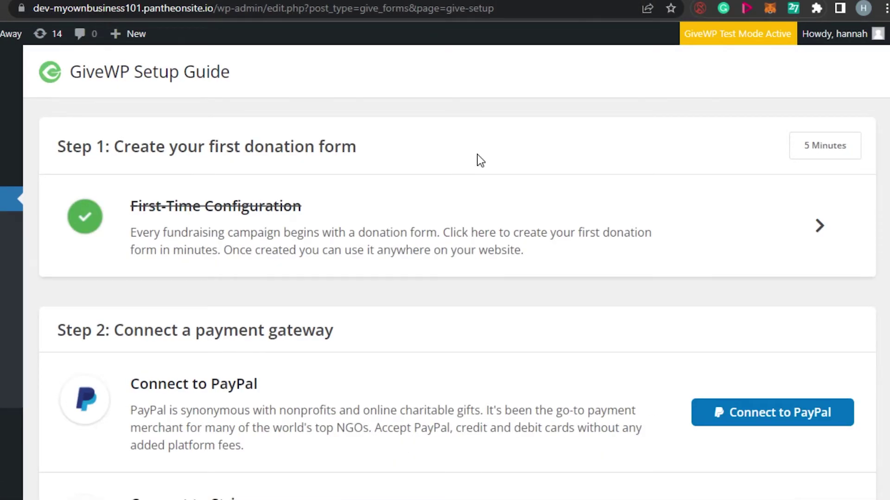
Open Donations > All Forms to list the published Donation Form with its $10,000 goal
scroll(788, 91, "down", 2)
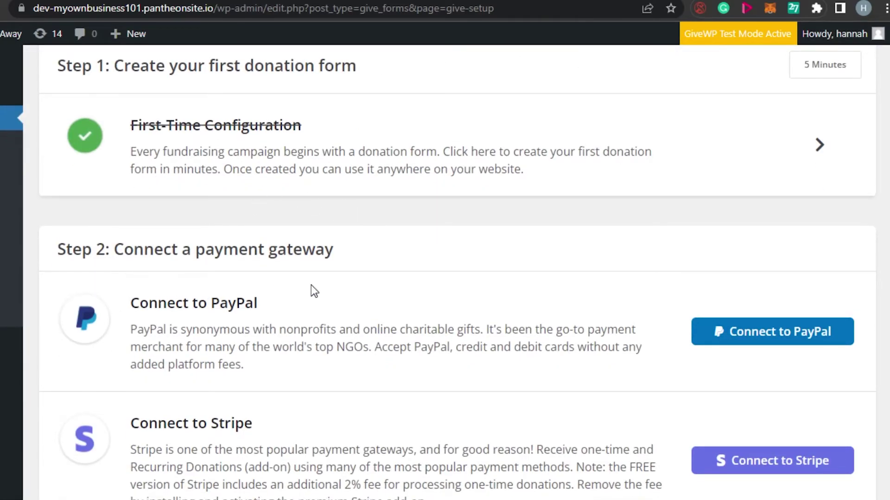
scroll(445, 250, "down", 5)
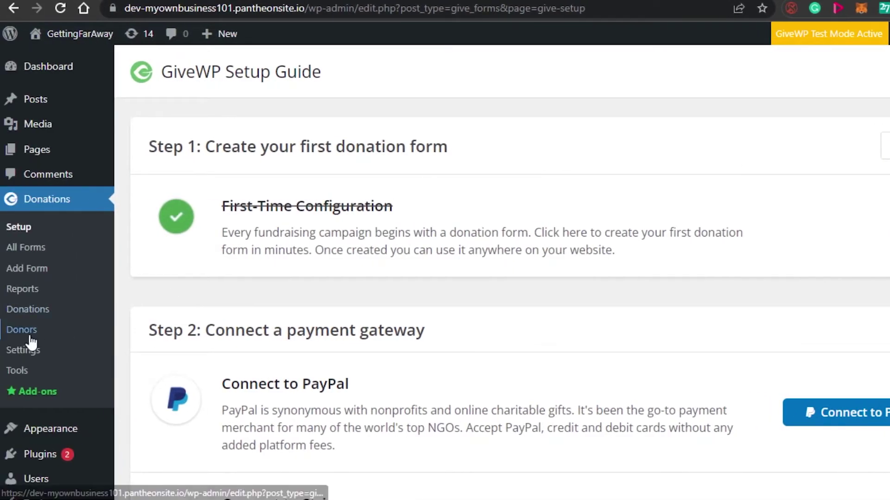
left_click(33, 249)
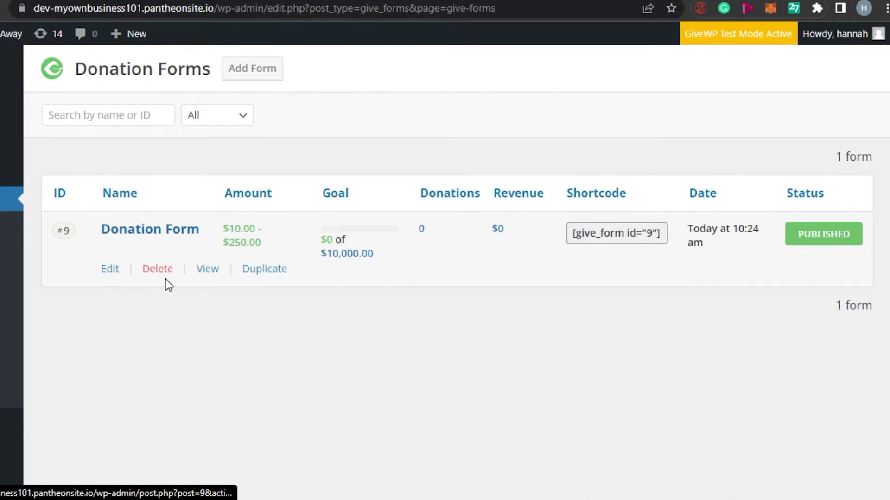
View the Donation Form live and scroll its Support Our Cause page showing the $10,000 goal
left_click(202, 270)
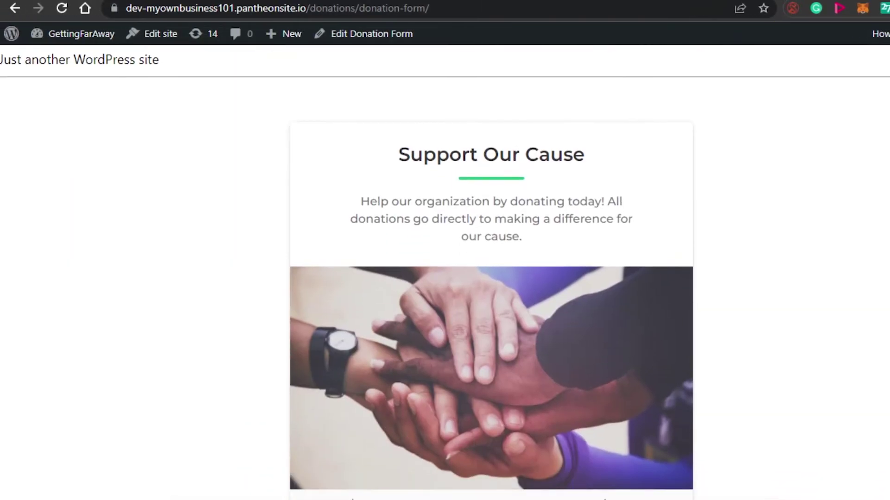
scroll(491, 273, "down", 2)
scroll(491, 274, "down", 4)
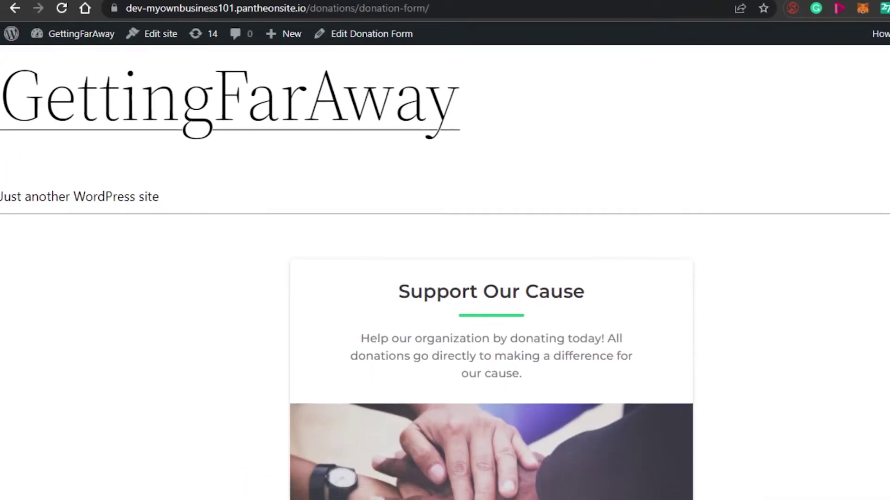
scroll(491, 273, "down", 4)
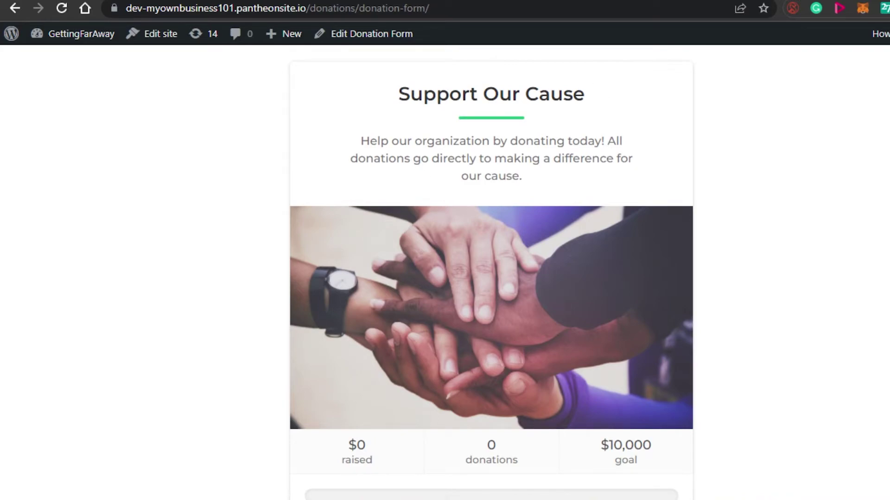
scroll(491, 274, "down", 3)
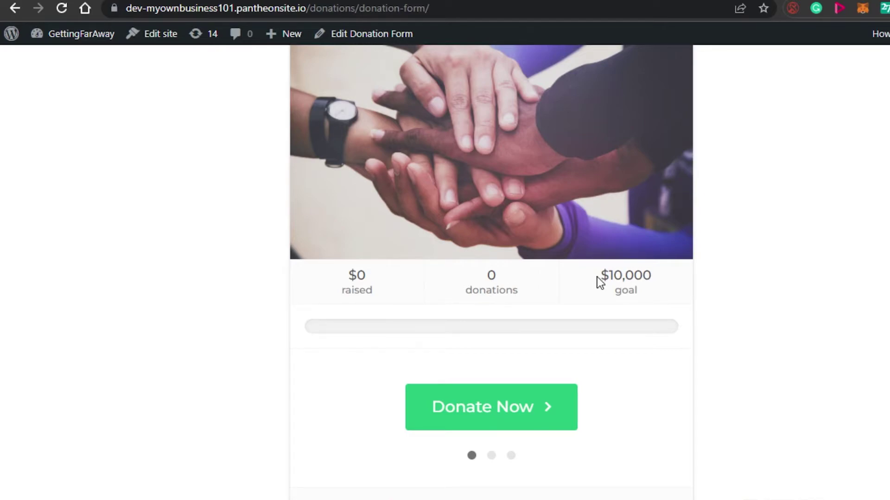
scroll(602, 276, "down", 1)
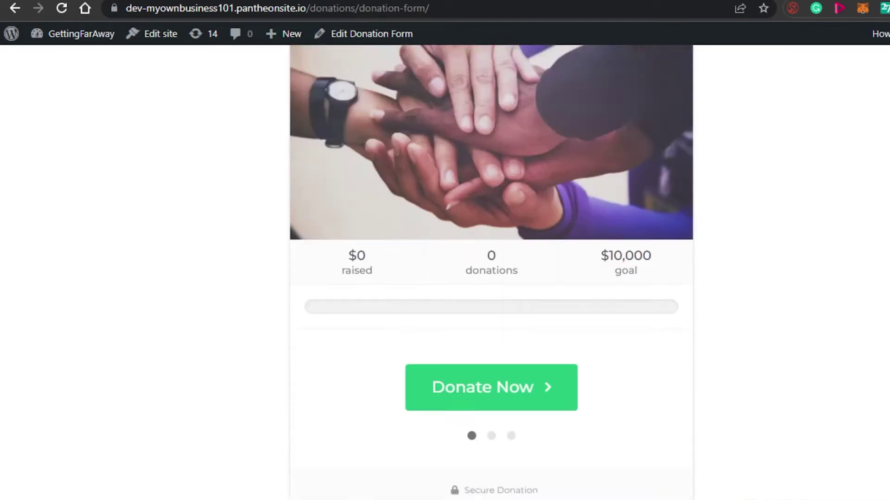
scroll(498, 241, "up", 5)
scroll(498, 241, "down", 4)
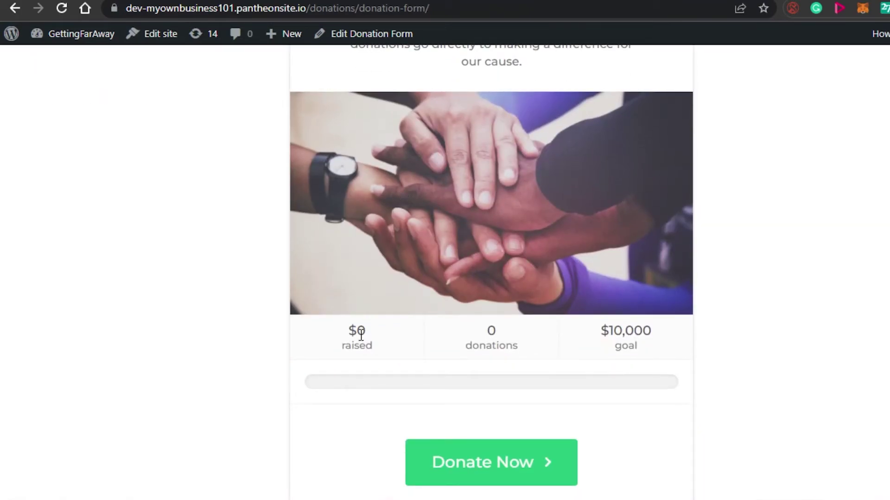
scroll(491, 273, "down", 3)
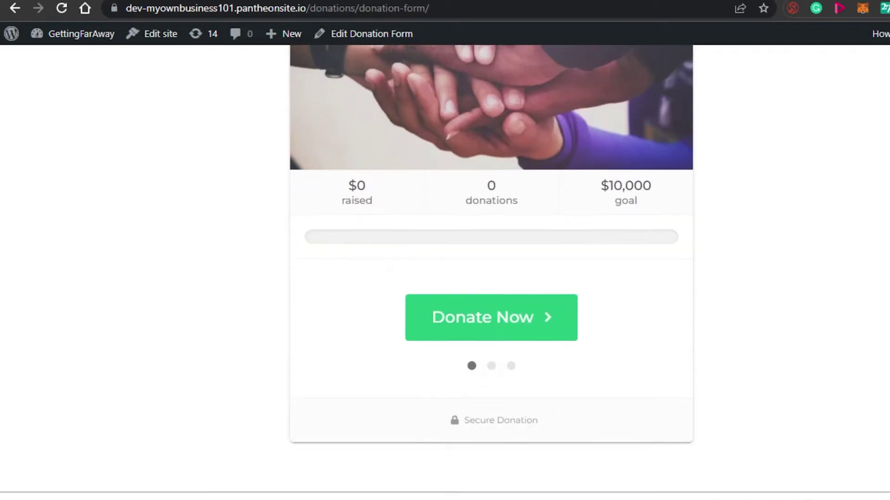
Start a donation with a custom $200 amount and continue to donor details
left_click(498, 323)
scroll(491, 277, "down", 3)
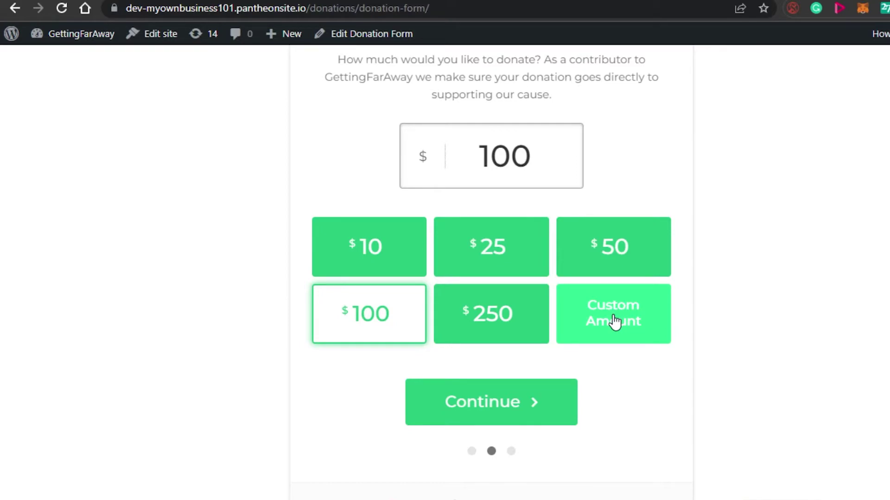
left_click(644, 314)
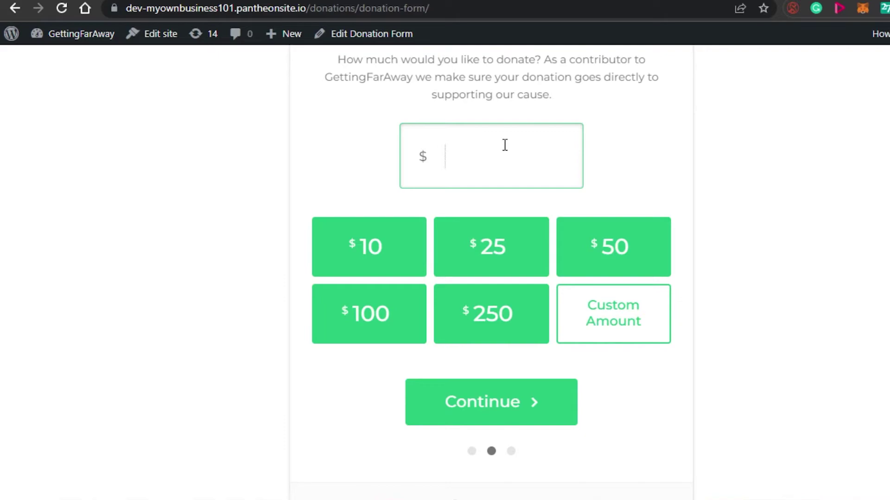
type("200")
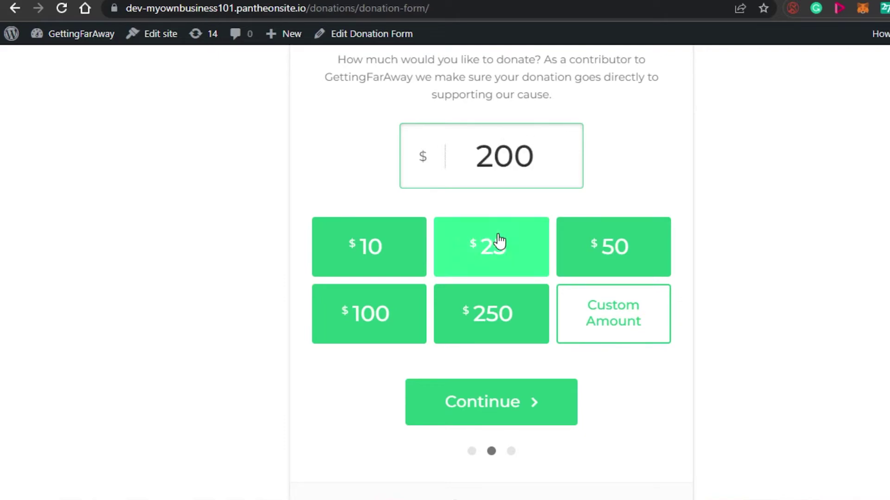
left_click(504, 409)
scroll(504, 409, "down", 9)
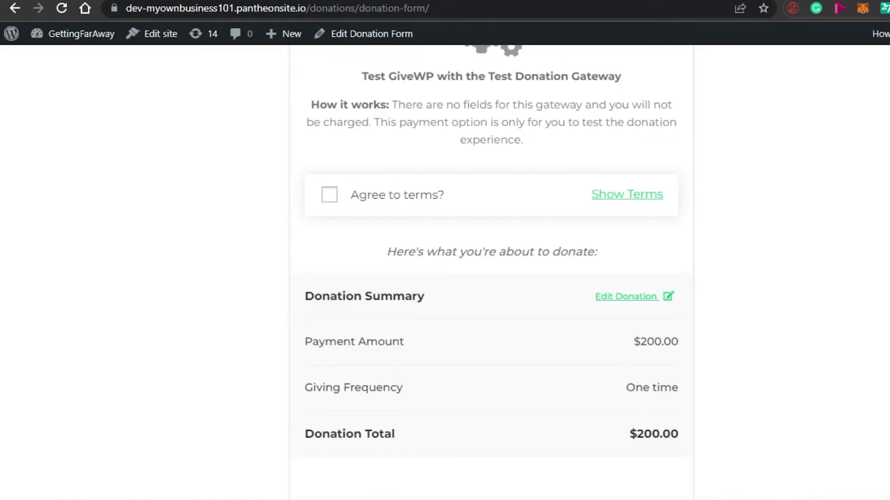
scroll(491, 250, "down", 8)
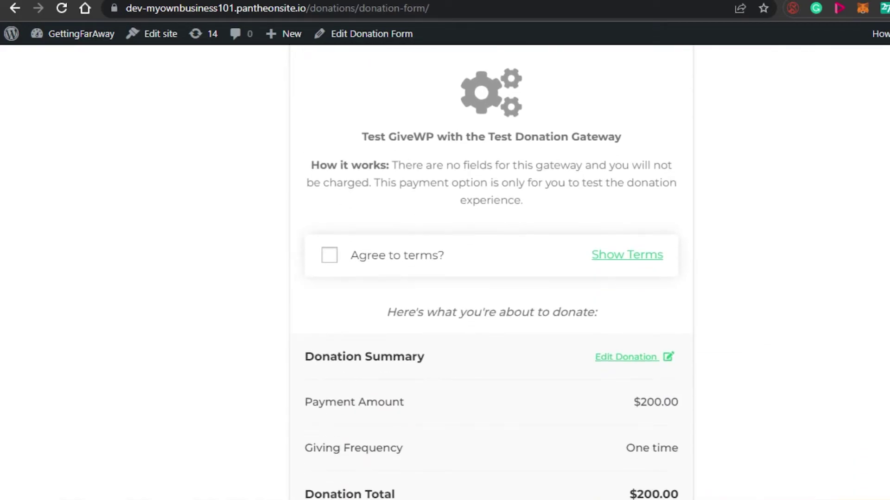
Review the donor details and $200 summary, attempt Donate Now, then go back to the admin
scroll(445, 272, "down", 2)
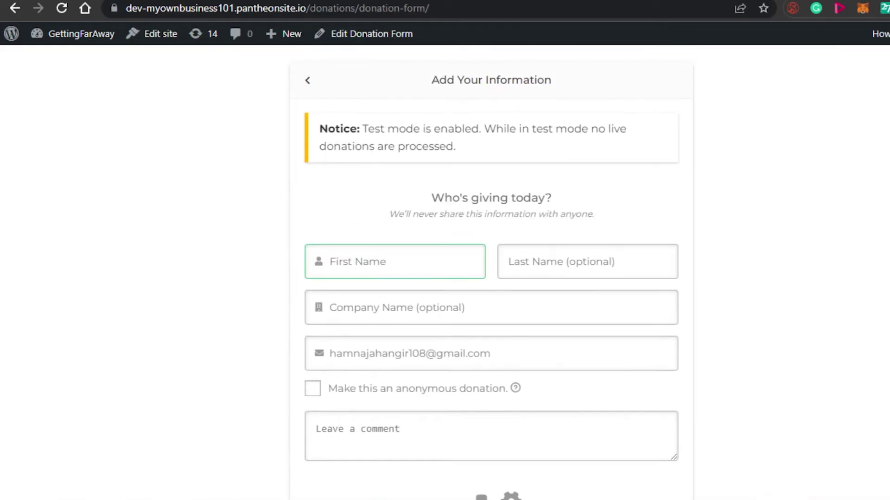
scroll(444, 271, "up", 3)
scroll(440, 134, "down", 5)
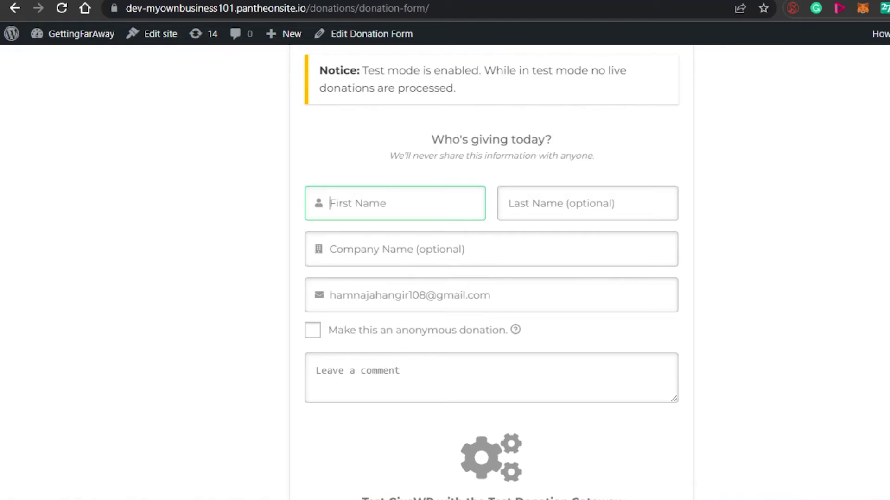
scroll(491, 274, "down", 4)
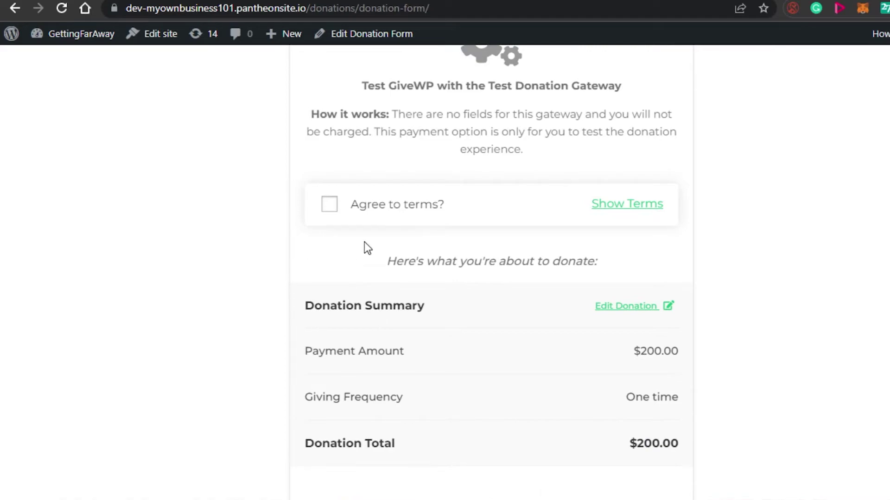
scroll(491, 278, "down", 4)
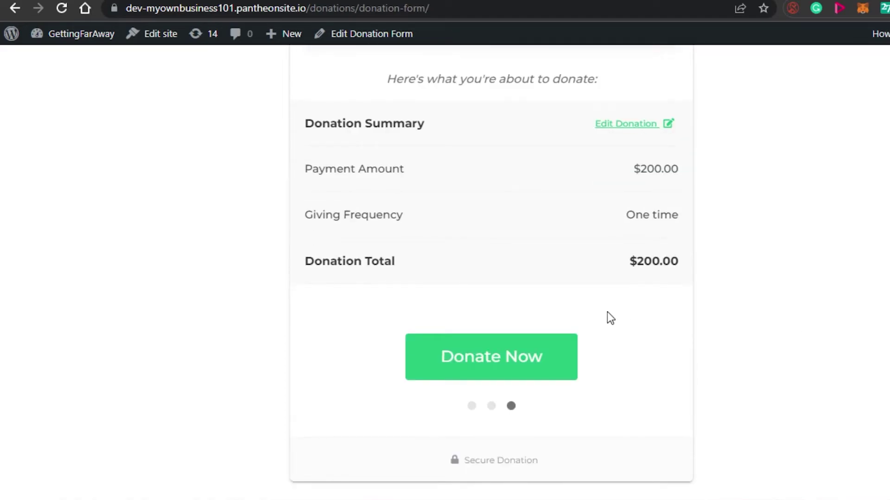
left_click(491, 356)
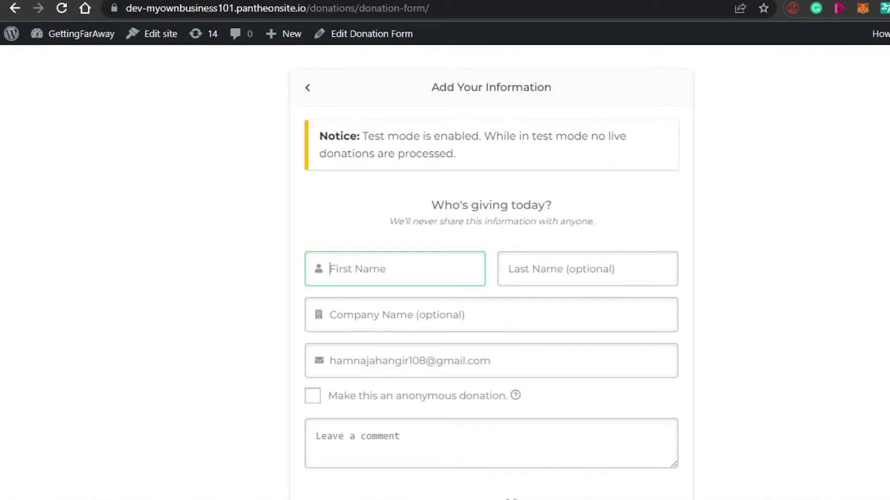
scroll(491, 278, "down", 10)
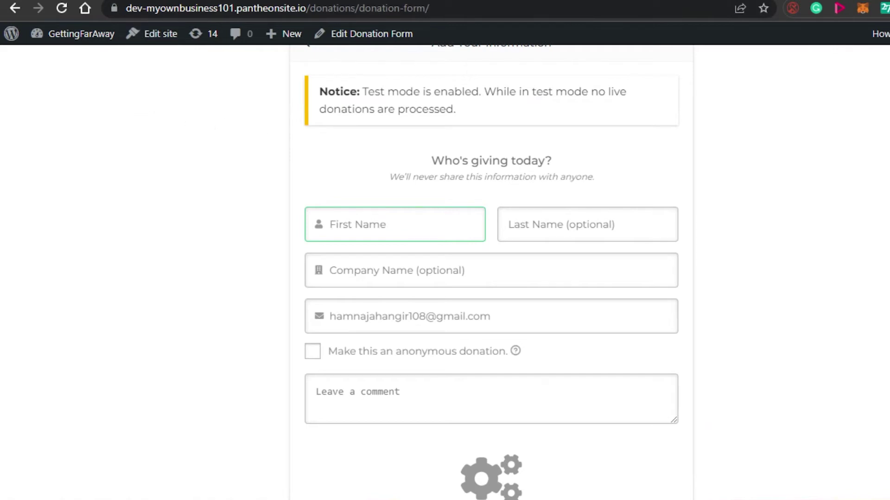
left_click(12, 9)
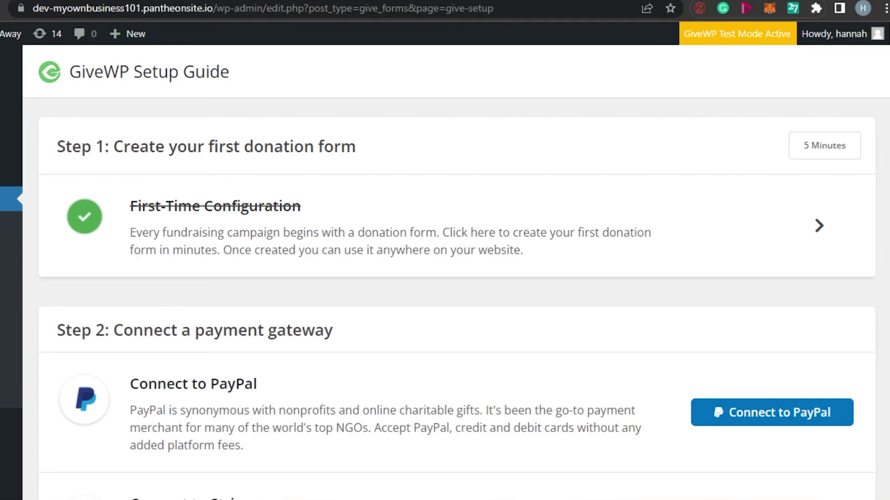
Scroll through Setup Guide Steps 1–3, covering the PayPal and Stripe gateways and the Recurring Donations and Tributes add-ons
scroll(838, 181, "down", 5)
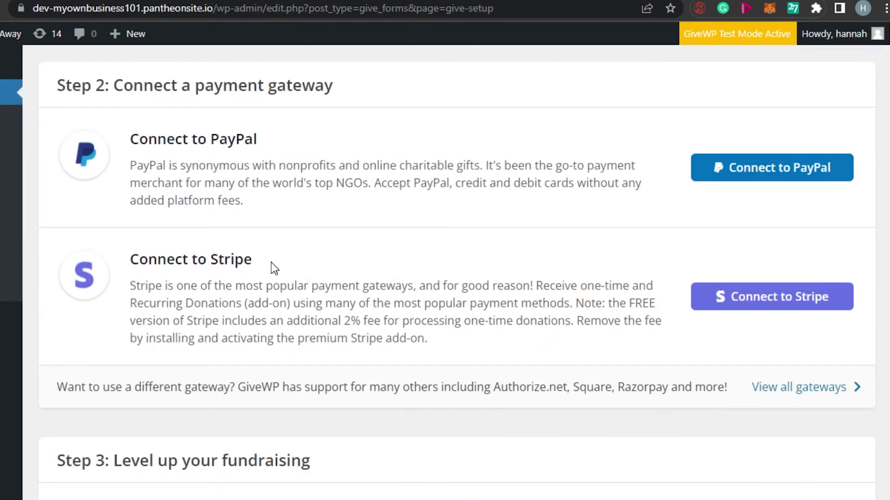
scroll(788, 244, "down", 7)
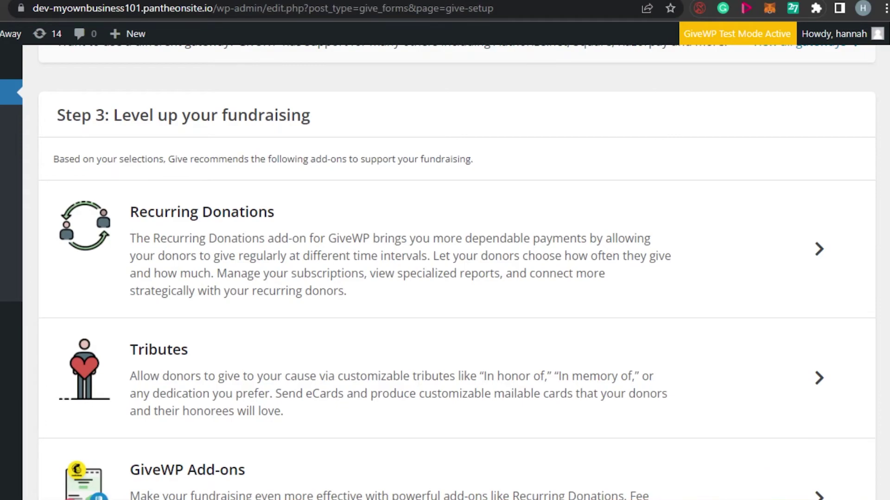
scroll(796, 433, "up", 10)
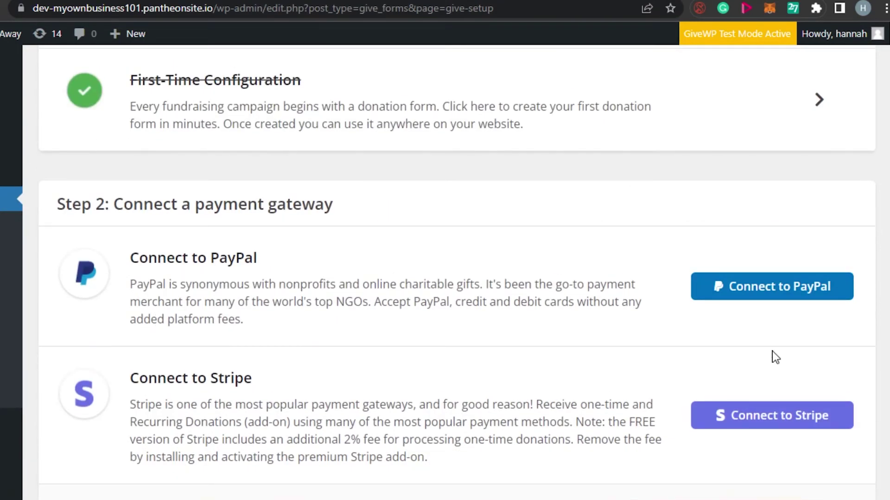
scroll(771, 287, "up", 2)
scroll(771, 286, "down", 12)
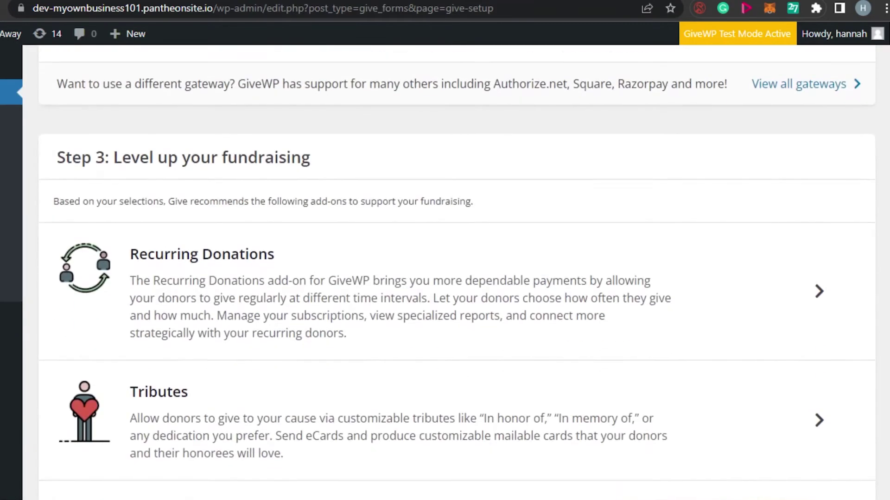
scroll(771, 286, "up", 12)
scroll(771, 286, "up", 3)
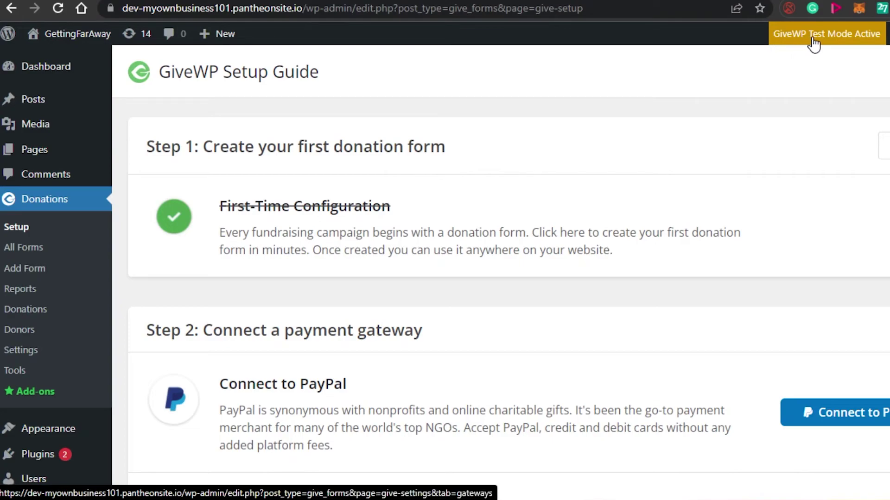
Check the Gateways list from the Test Mode Active badge, then view the General settings with US base country
left_click(854, 38)
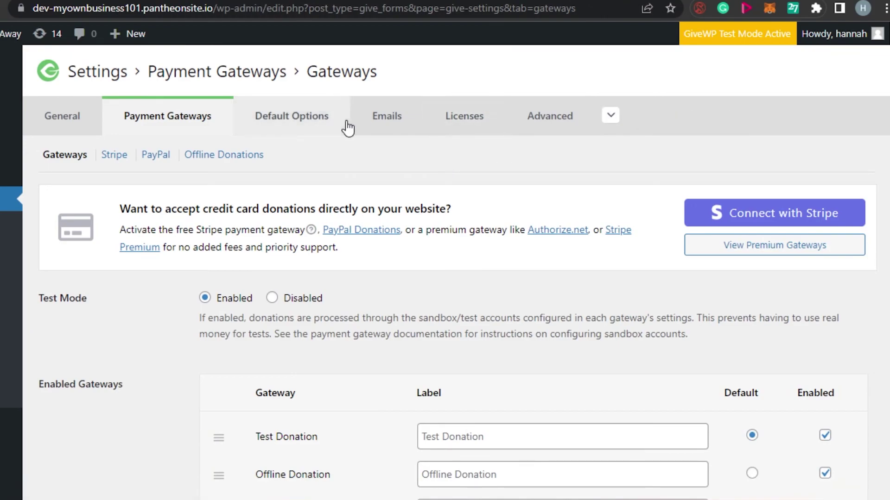
scroll(801, 165, "down", 3)
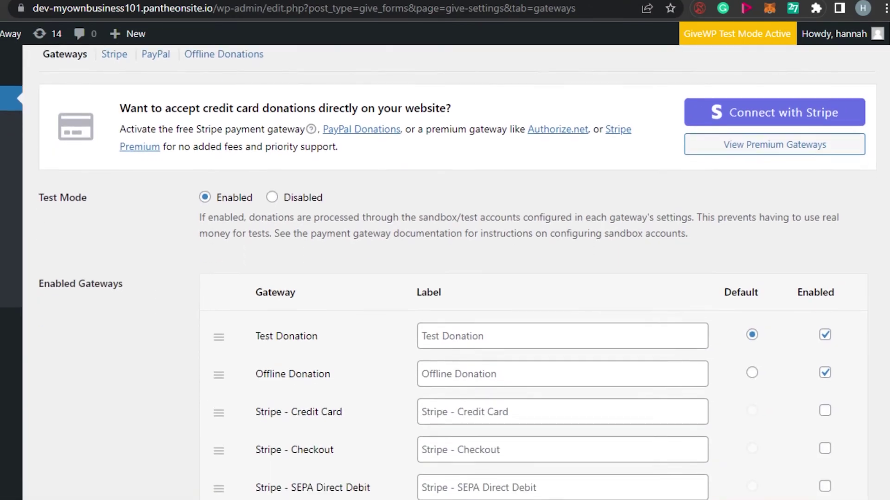
scroll(445, 274, "up", 3)
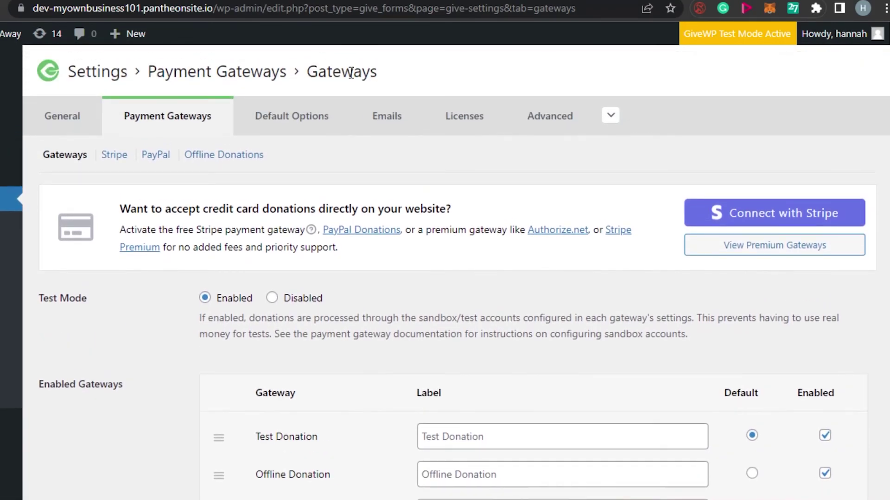
left_click(60, 113)
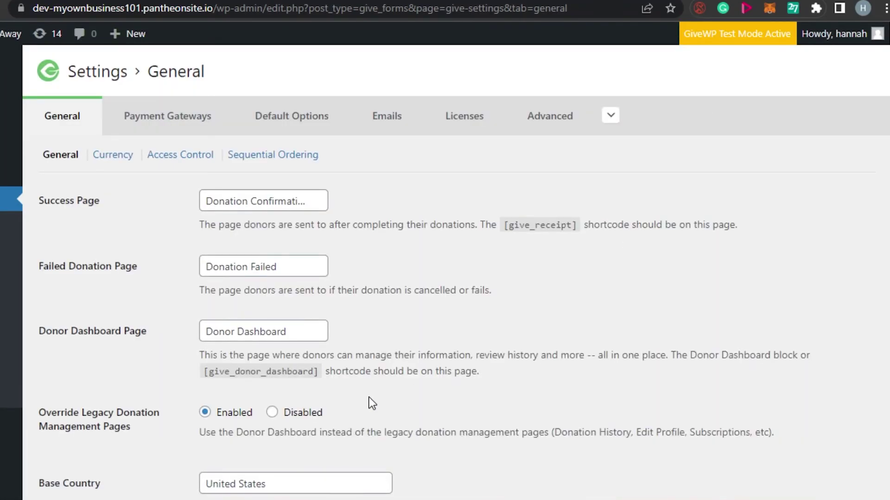
Review the General pages and the currency options: US Dollars ($), symbol before, 2 decimals
scroll(499, 303, "down", 3)
scroll(499, 303, "down", 2)
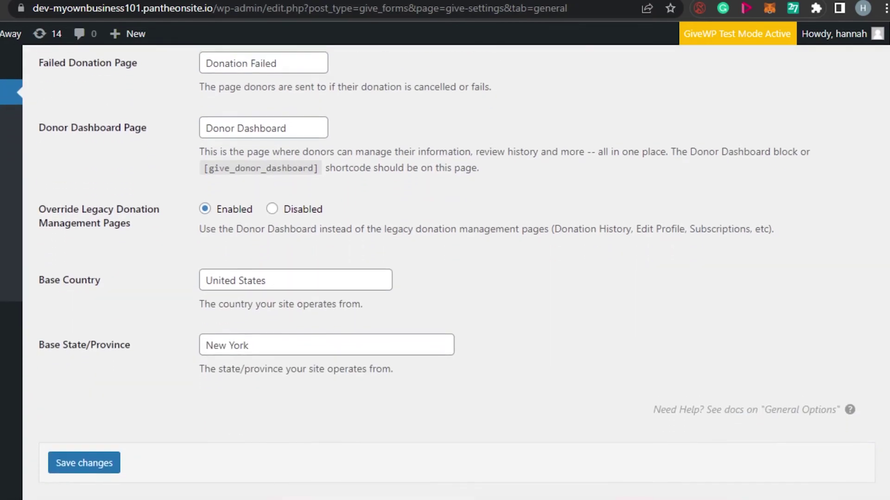
scroll(447, 139, "up", 5)
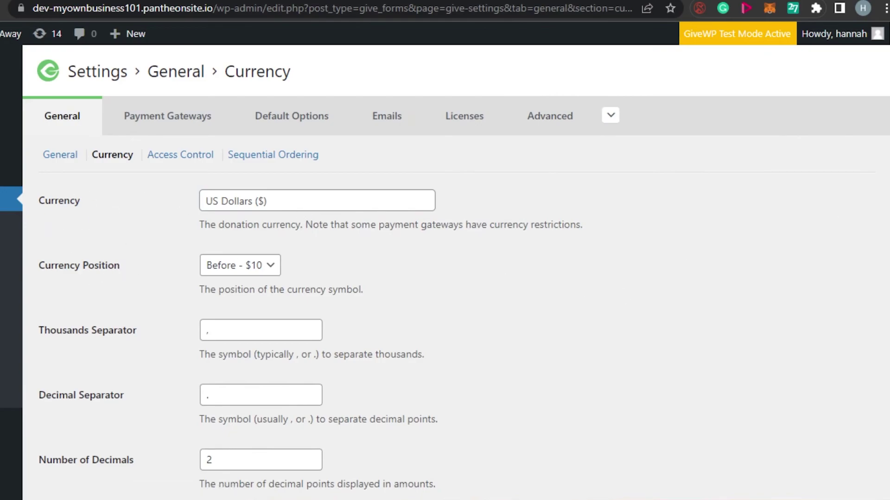
scroll(333, 209, "down", 3)
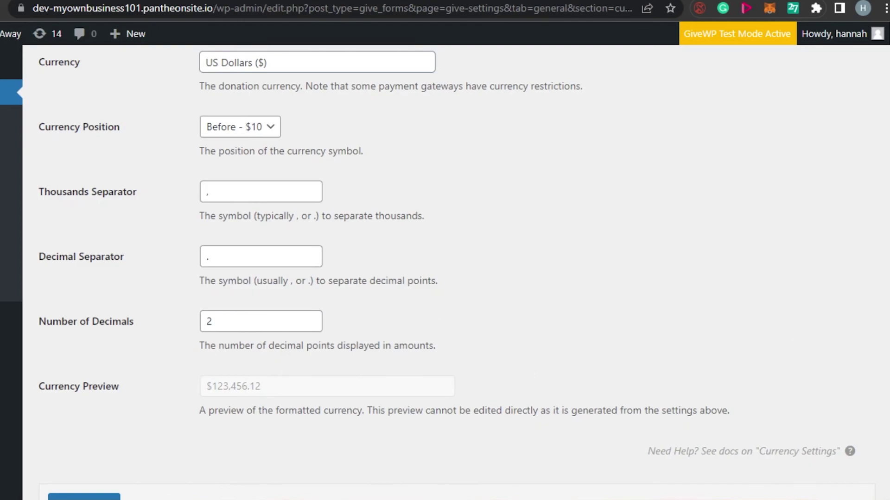
scroll(344, 313, "down", 1)
scroll(420, 179, "down", 2)
scroll(419, 179, "up", 6)
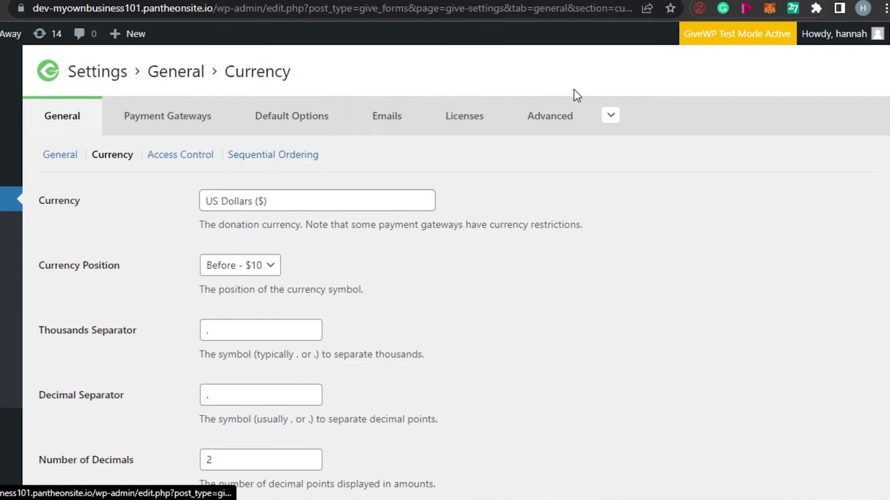
Scroll the Advanced settings from default styles and uninstall data down to the GiveWP Cache section
left_click(560, 126)
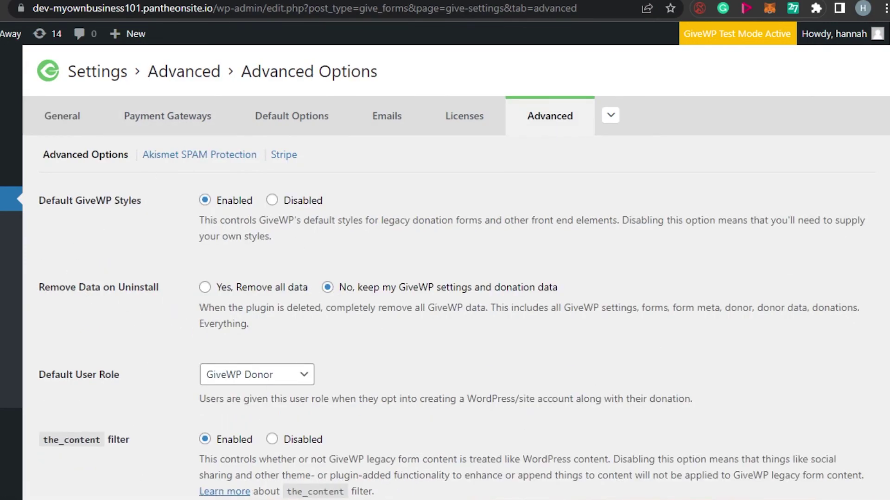
scroll(445, 272, "down", 10)
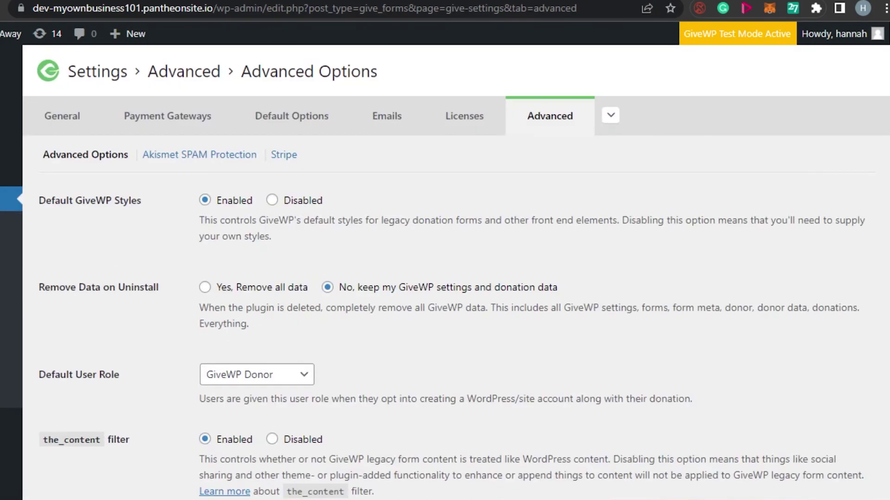
scroll(445, 272, "down", 7)
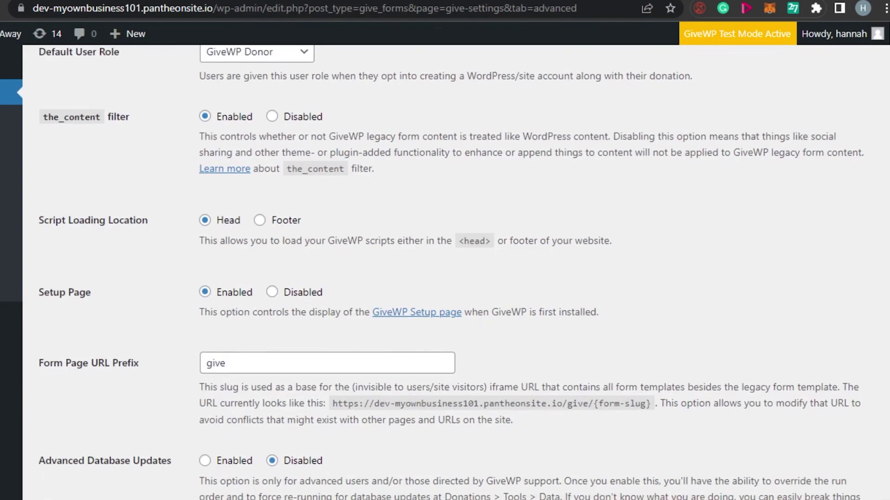
scroll(445, 272, "down", 5)
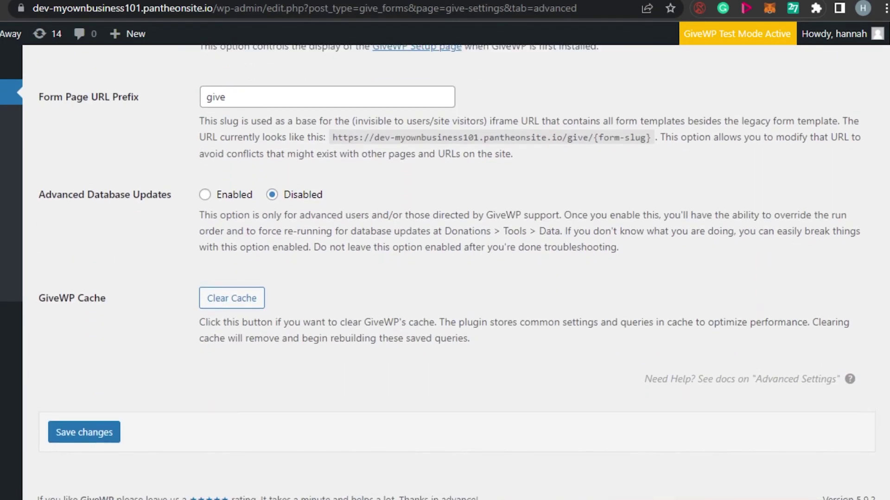